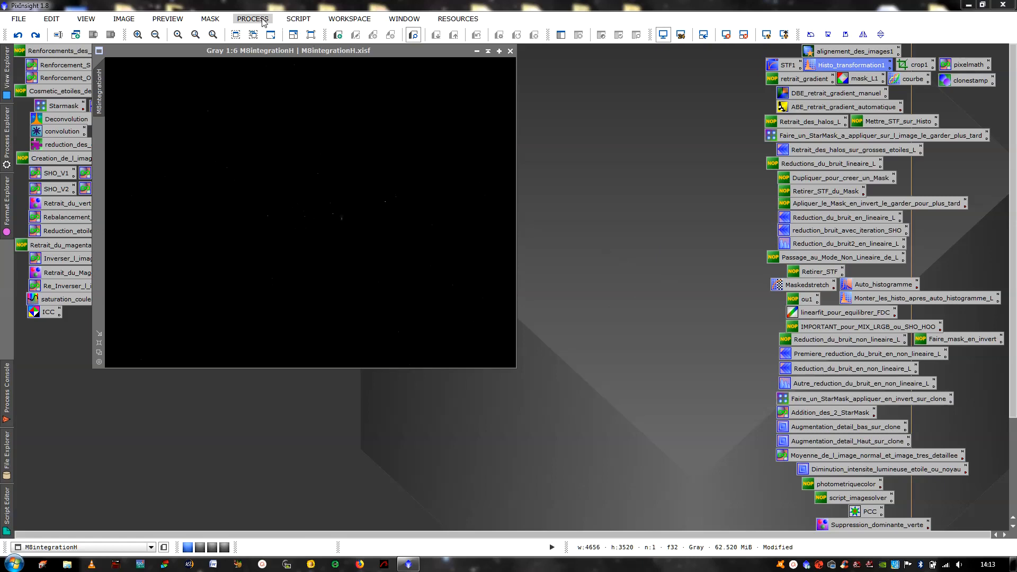
- Try the DeLinear script on the M8integrationH image and undo its stretch
{"action": "left_click", "coordinate": [301, 23]}
{"action": "mouse_move", "coordinate": [339, 134]}
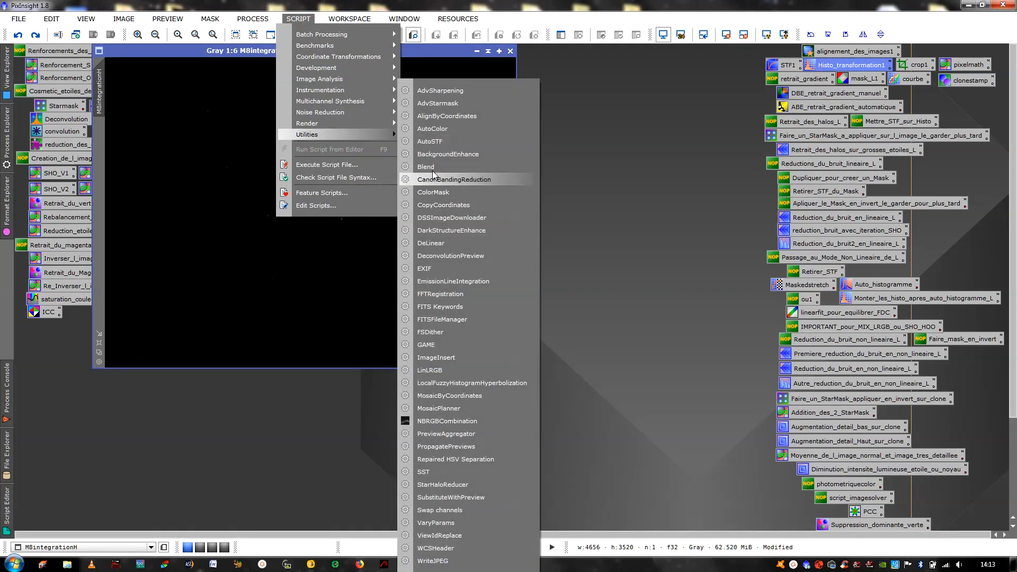
{"action": "left_click", "coordinate": [431, 244]}
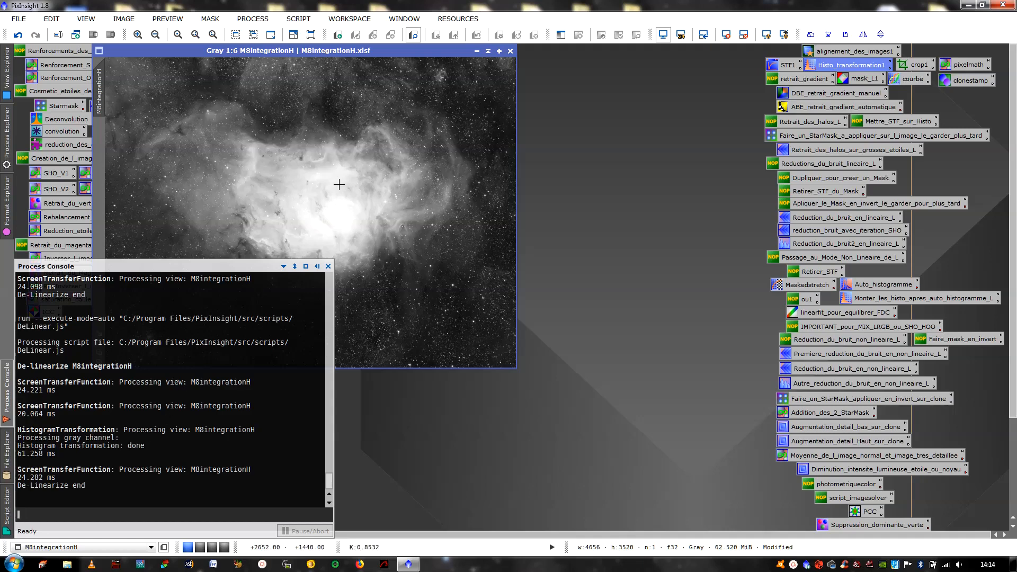
{"action": "left_click", "coordinate": [24, 37]}
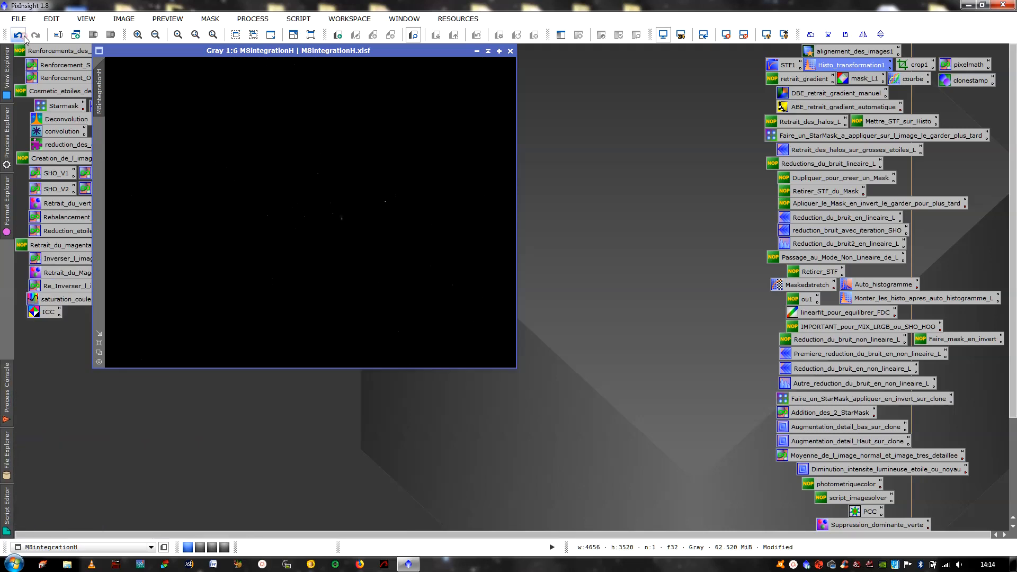
- Auto-stretch the M8integrationH display with ScreenTransferFunction and transfer that stretch to HistogramTransformation
{"action": "double_click", "coordinate": [775, 66]}
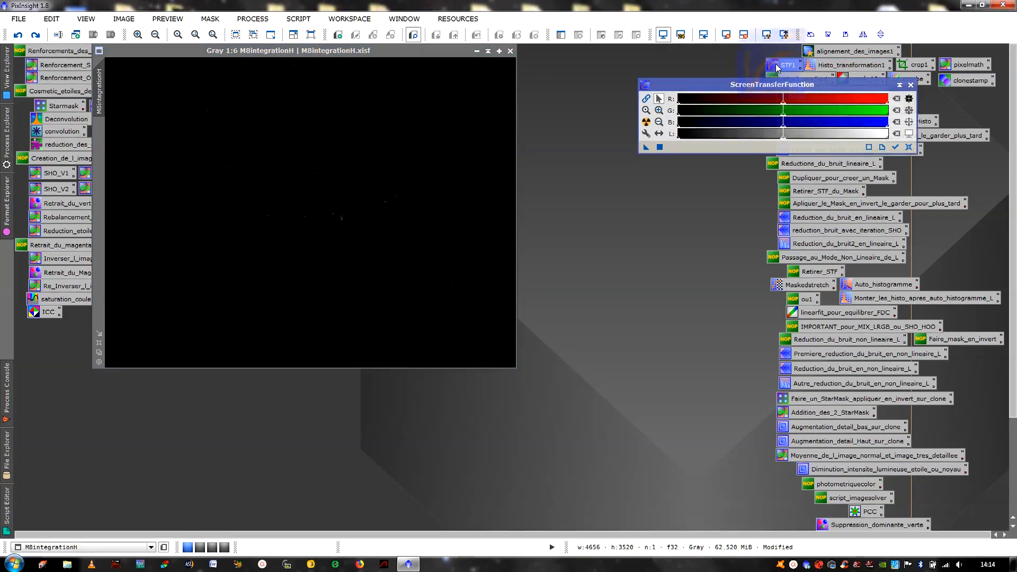
{"action": "double_click", "coordinate": [824, 66]}
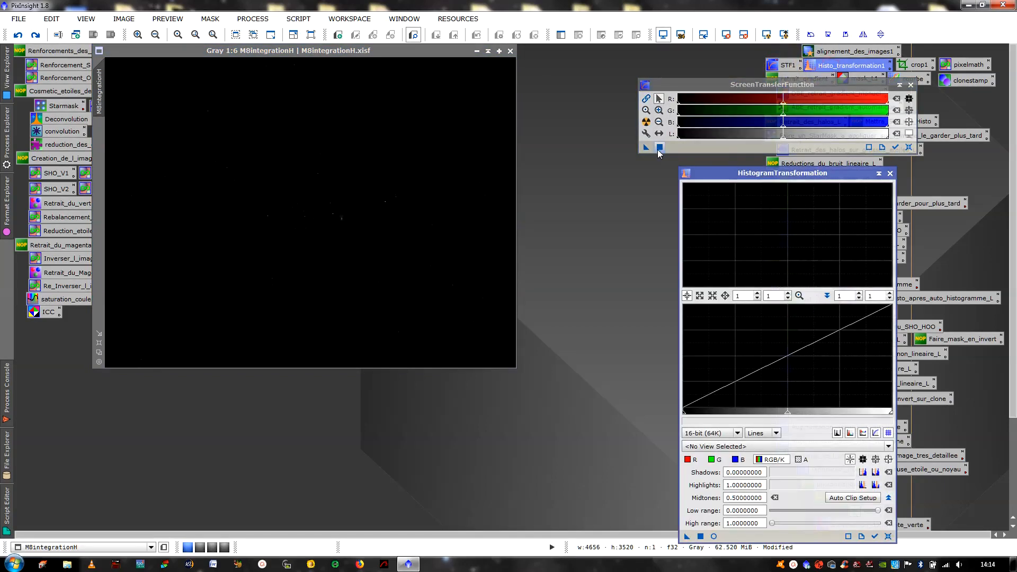
{"action": "left_click", "coordinate": [459, 134]}
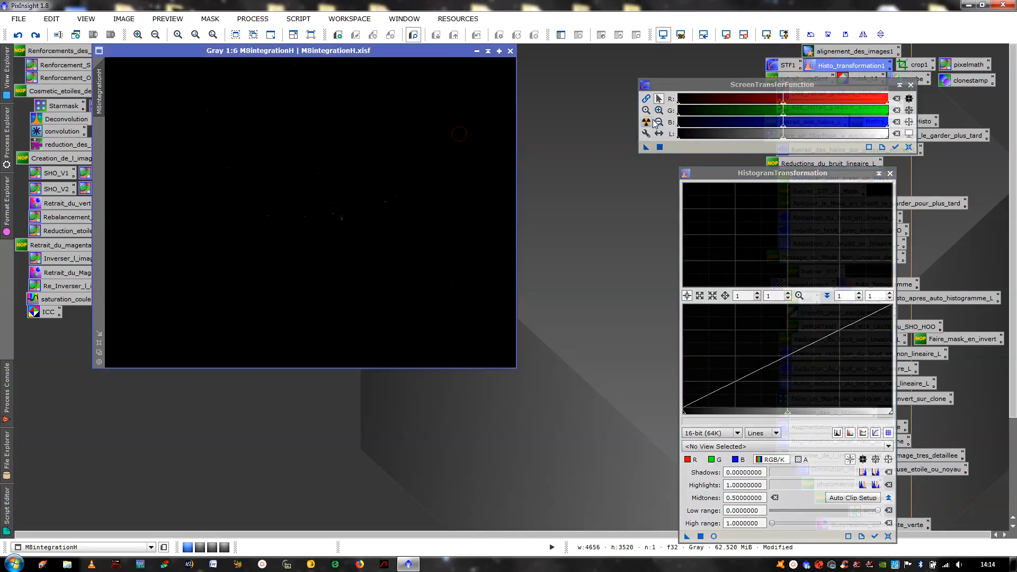
{"action": "left_click", "coordinate": [649, 122]}
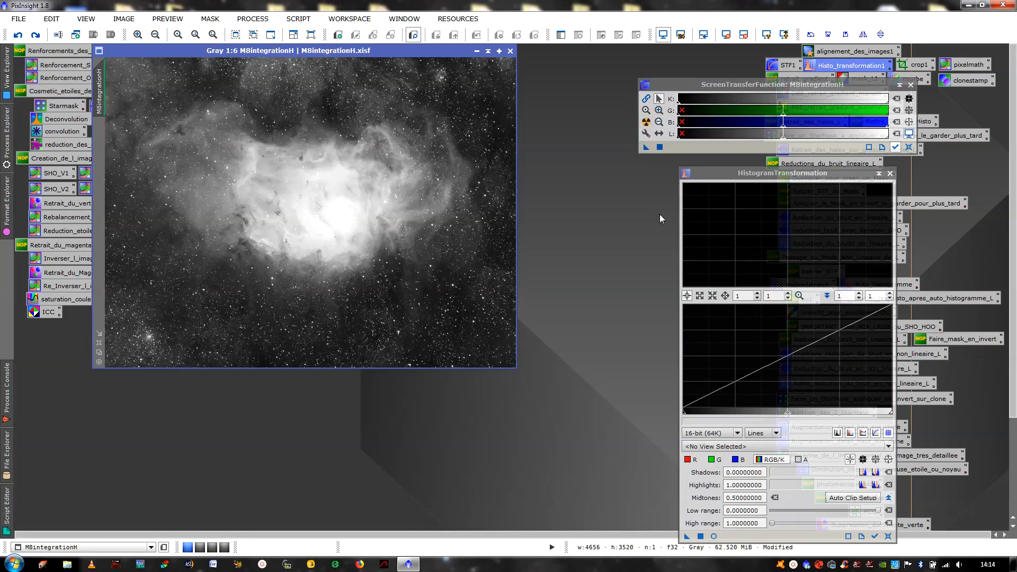
{"action": "left_click_drag", "start_coordinate": [645, 149], "coordinate": [741, 538]}
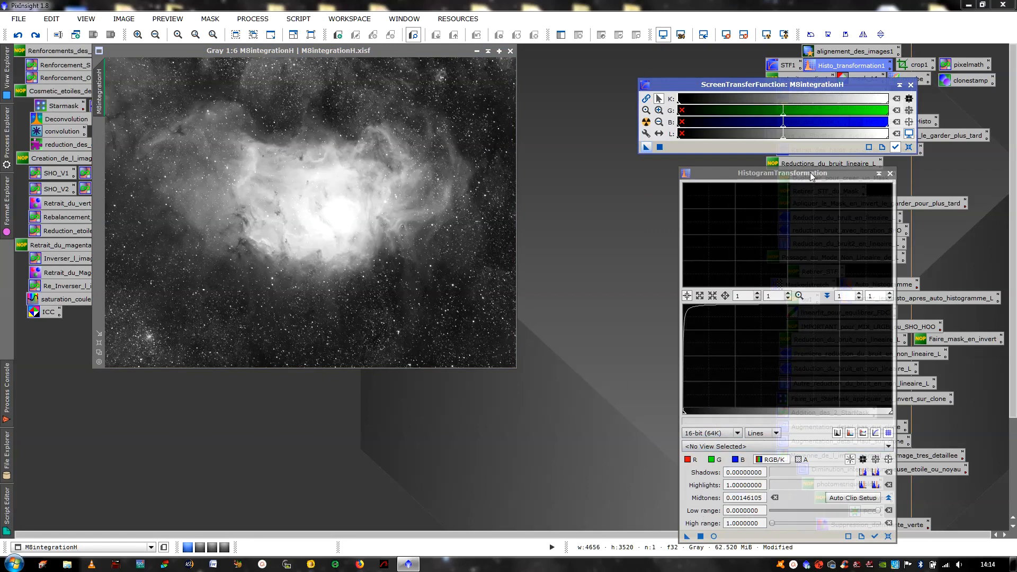
- Reset the ScreenTransferFunction, try the transferred histogram stretch on the image, and undo it after closing both process windows
{"action": "left_click", "coordinate": [909, 146]}
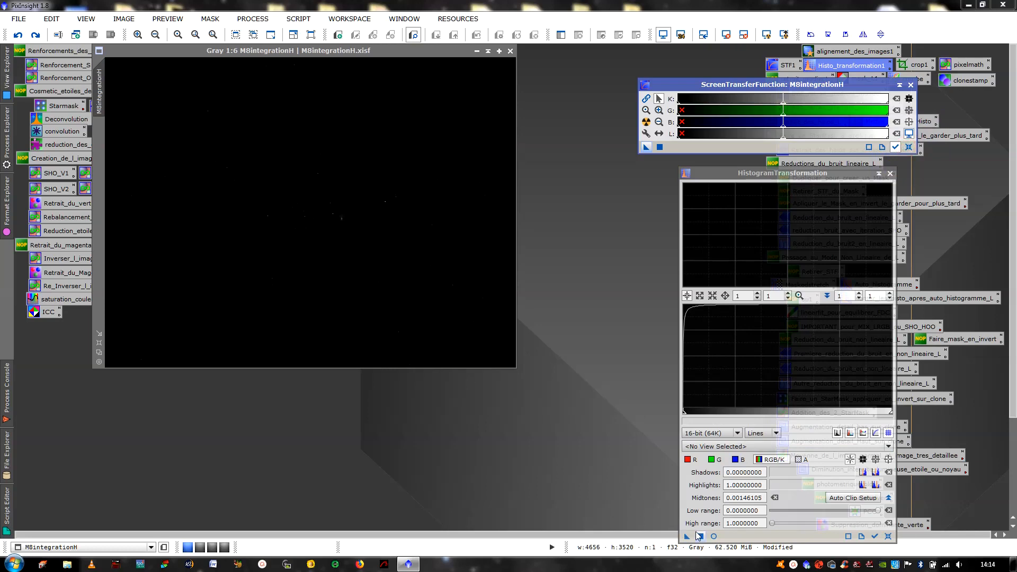
{"action": "left_click_drag", "start_coordinate": [688, 536], "coordinate": [424, 221]}
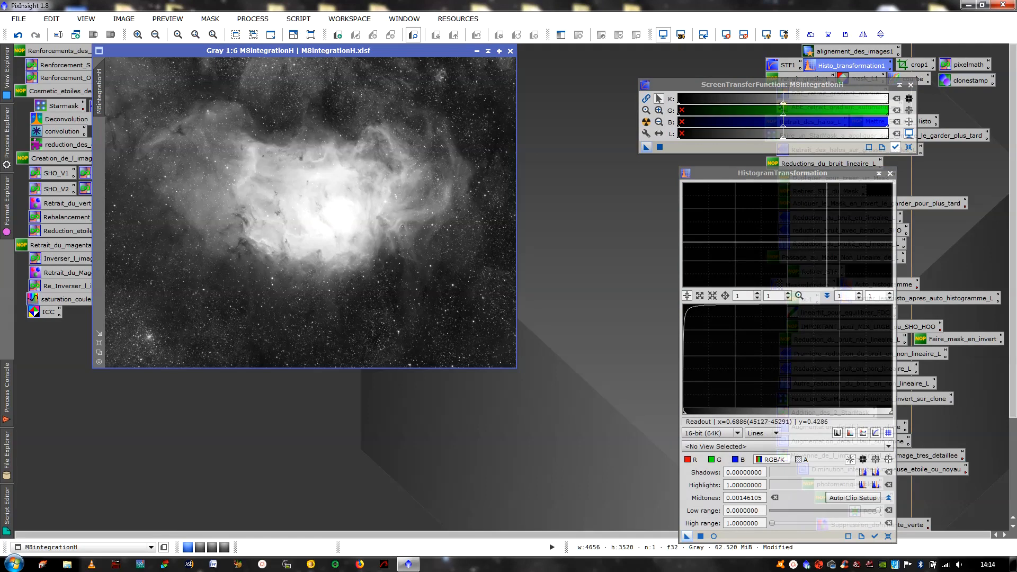
{"action": "left_click", "coordinate": [890, 173]}
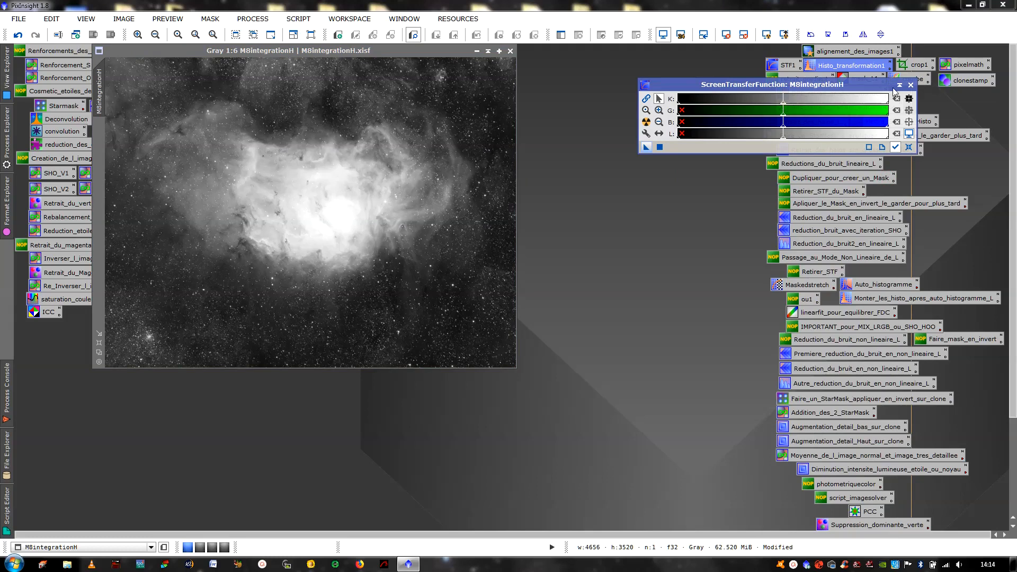
{"action": "left_click", "coordinate": [911, 85]}
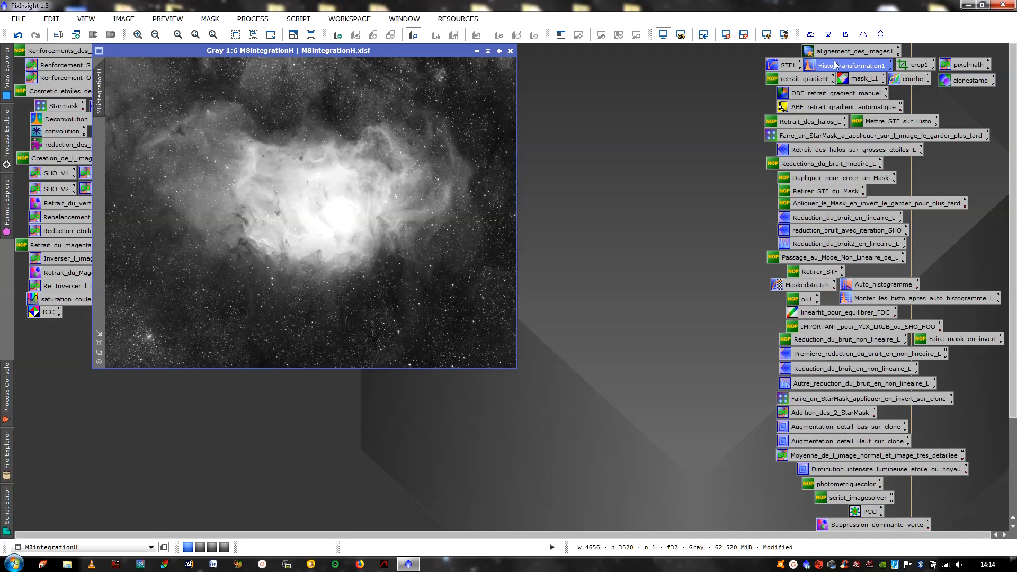
{"action": "key", "text": "ctrl+z"}
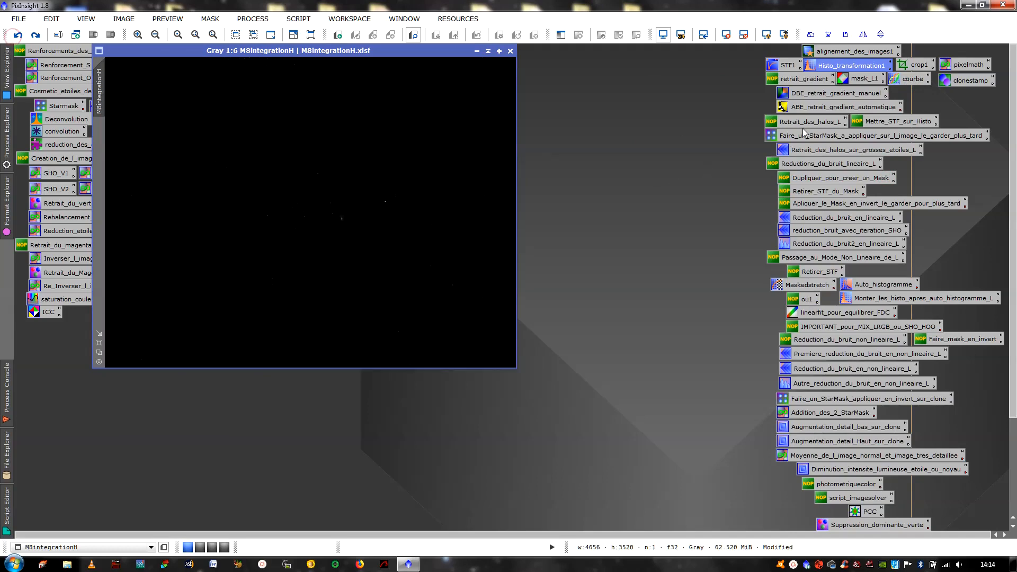
- Open the saved Histo_transformation1 process and select M8integrationH as its view
{"action": "double_click", "coordinate": [829, 66]}
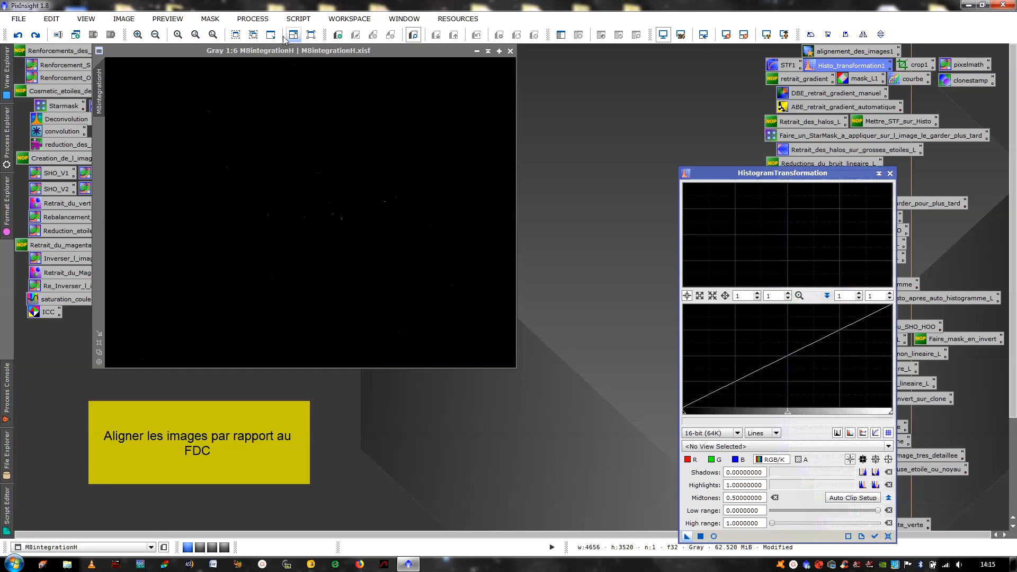
{"action": "left_click", "coordinate": [720, 447]}
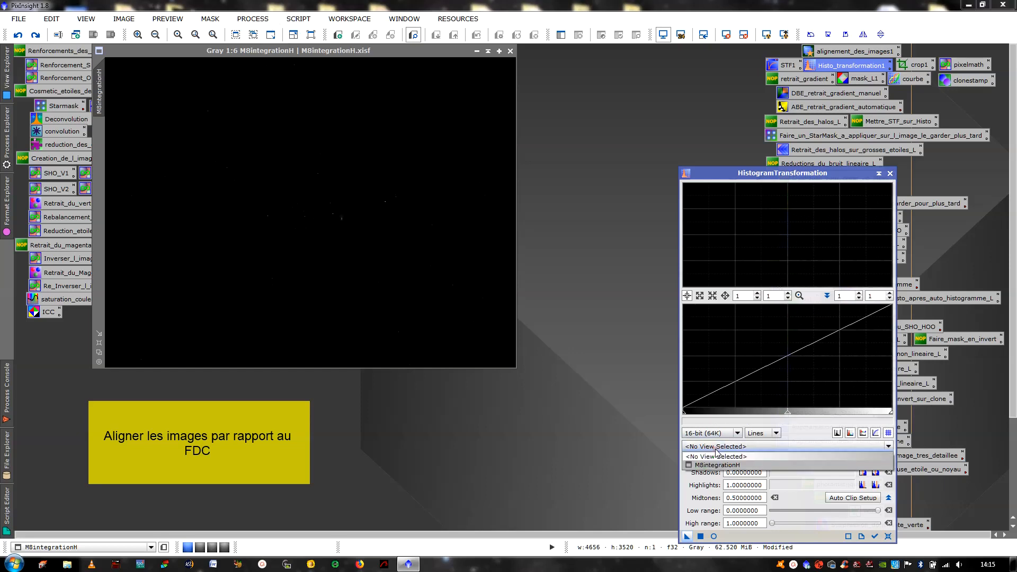
{"action": "left_click", "coordinate": [705, 464]}
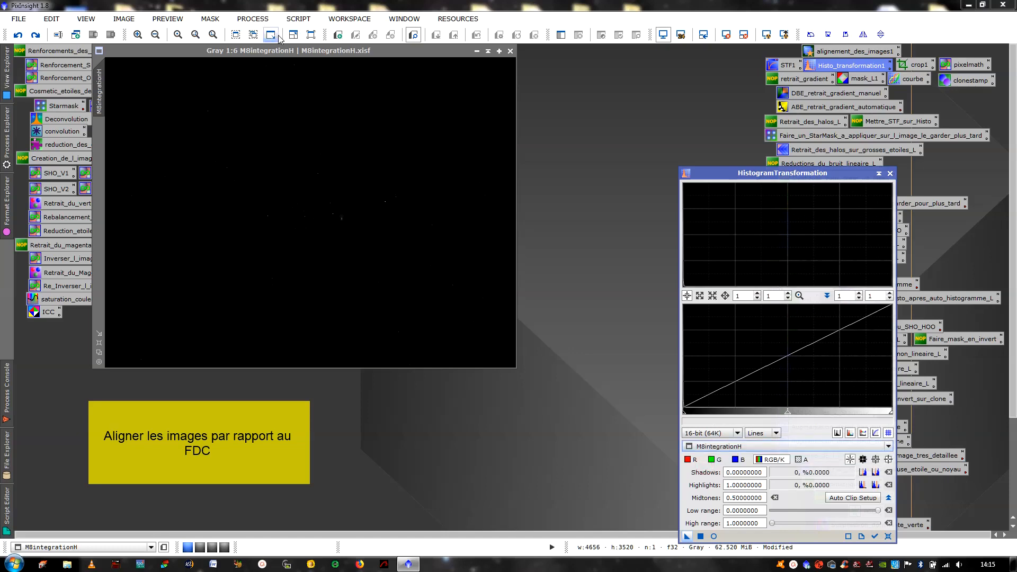
- Open the Statistics process and arrange the HistogramTransformation window so that both are accessible
{"action": "left_click", "coordinate": [252, 18]}
{"action": "mouse_move", "coordinate": [294, 39]}
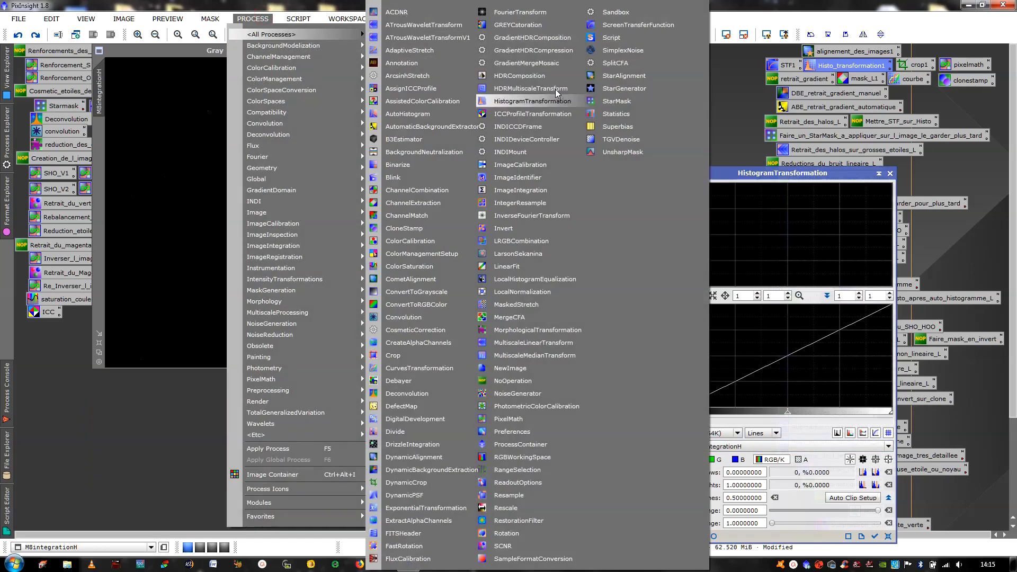
{"action": "left_click", "coordinate": [625, 118]}
{"action": "left_click", "coordinate": [767, 79]}
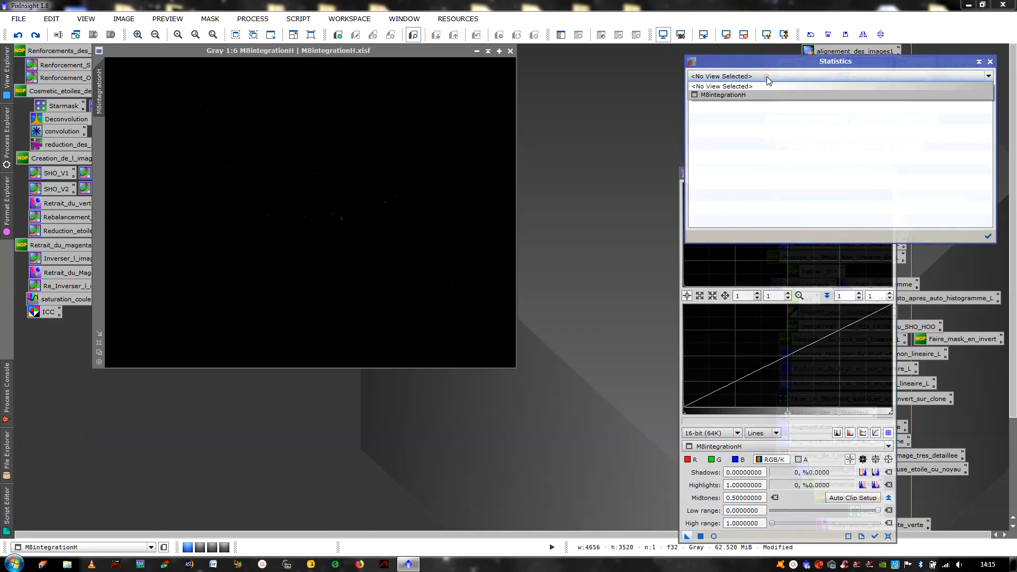
{"action": "left_click", "coordinate": [447, 198]}
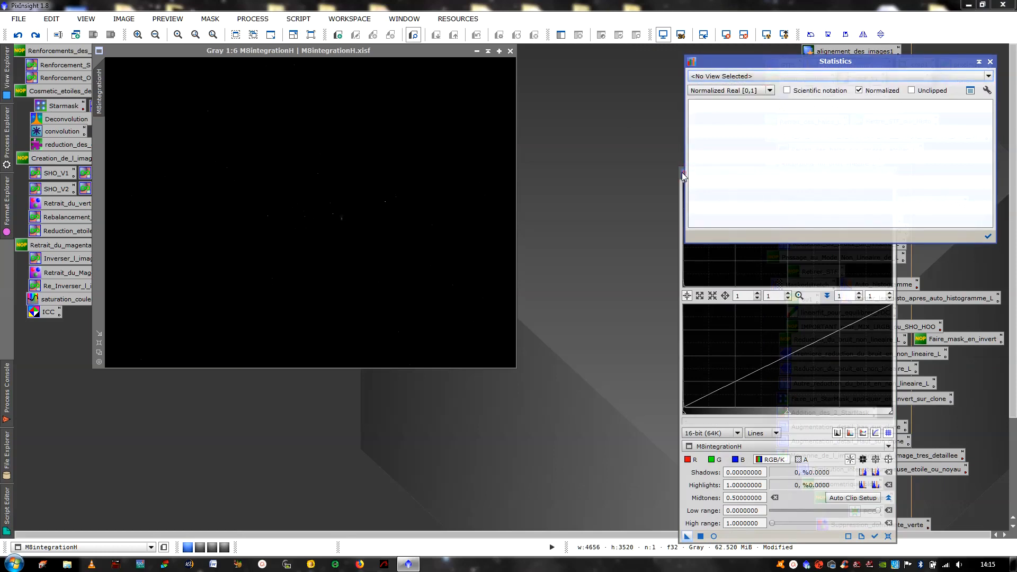
{"action": "left_click_drag", "start_coordinate": [683, 177], "coordinate": [534, 130]}
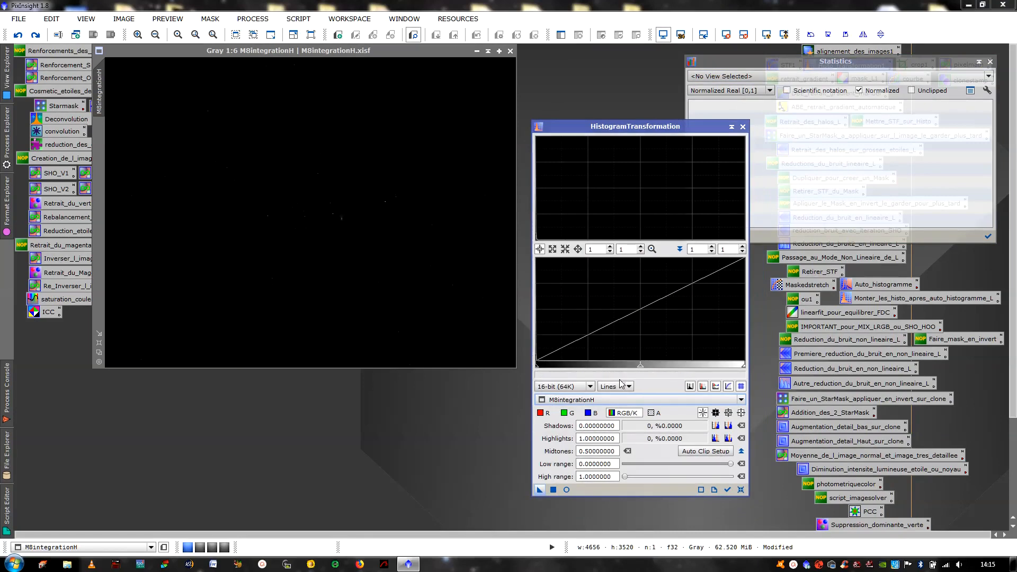
- Lower the HistogramTransformation midtones to about 0.005
{"action": "left_click_drag", "start_coordinate": [639, 369], "coordinate": [538, 349]}
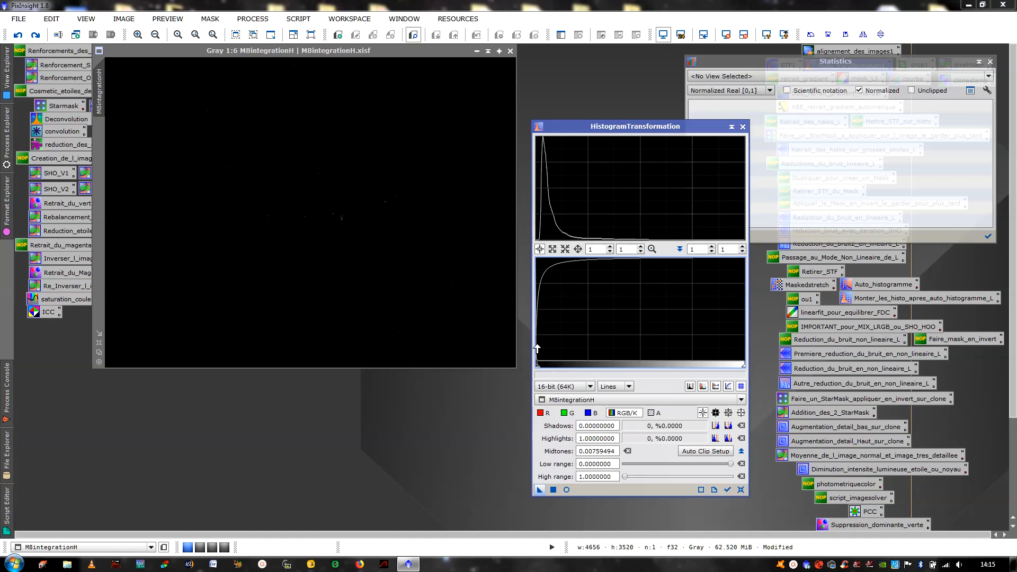
{"action": "left_click", "coordinate": [598, 251]}
{"action": "type", "text": "0"}
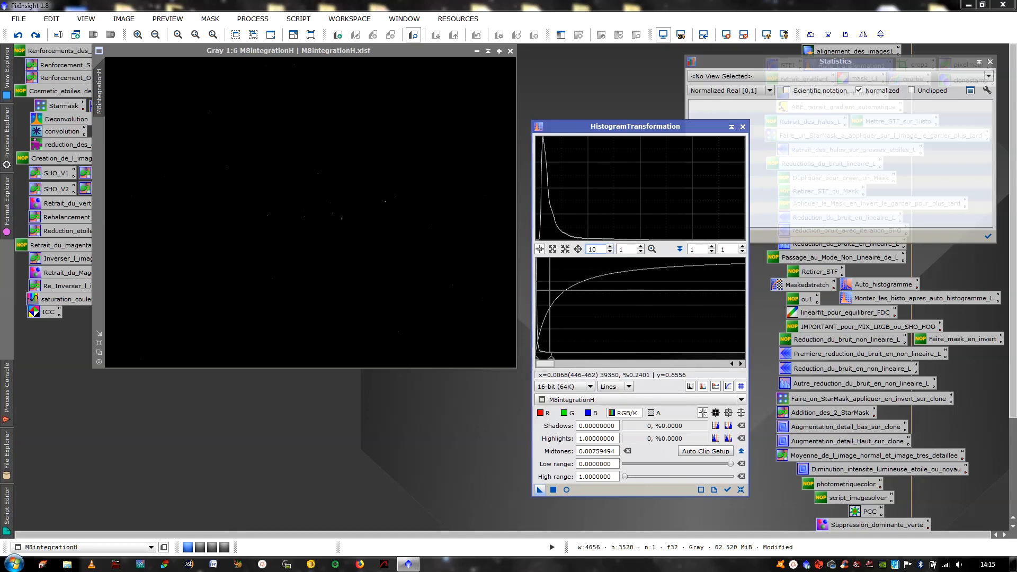
{"action": "type", "text": "0"}
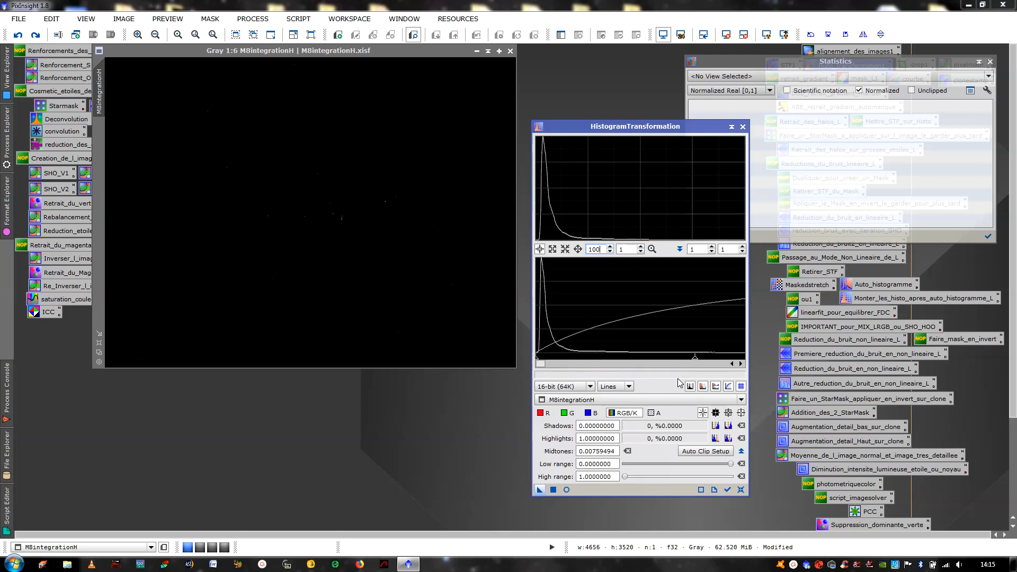
{"action": "left_click_drag", "start_coordinate": [695, 362], "coordinate": [640, 364]}
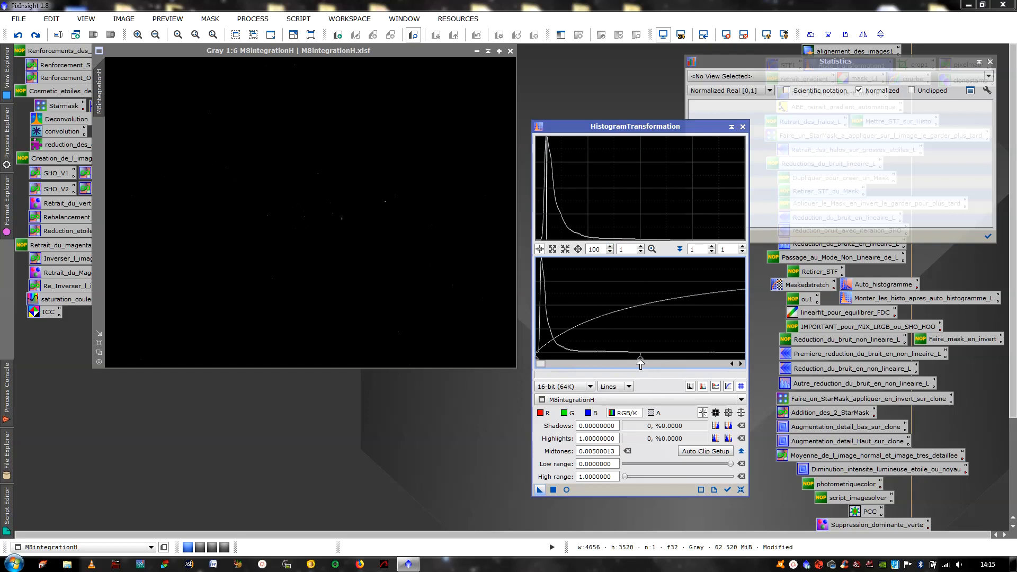
- Open and enlarge the histogram's real-time preview, and set Statistics to read the RealTimePreview view
{"action": "left_click", "coordinate": [554, 489]}
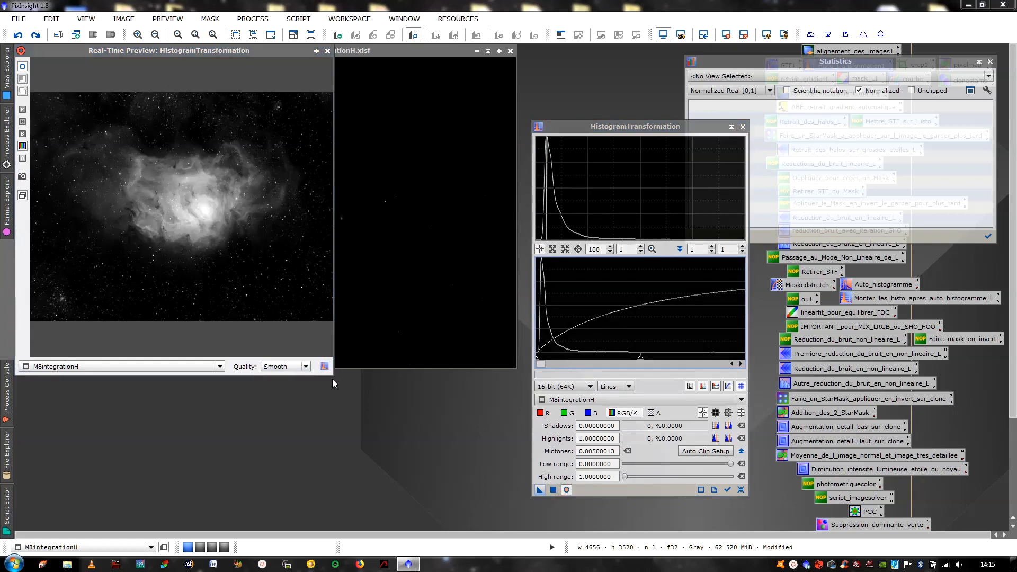
{"action": "left_click_drag", "start_coordinate": [335, 373], "coordinate": [511, 492]}
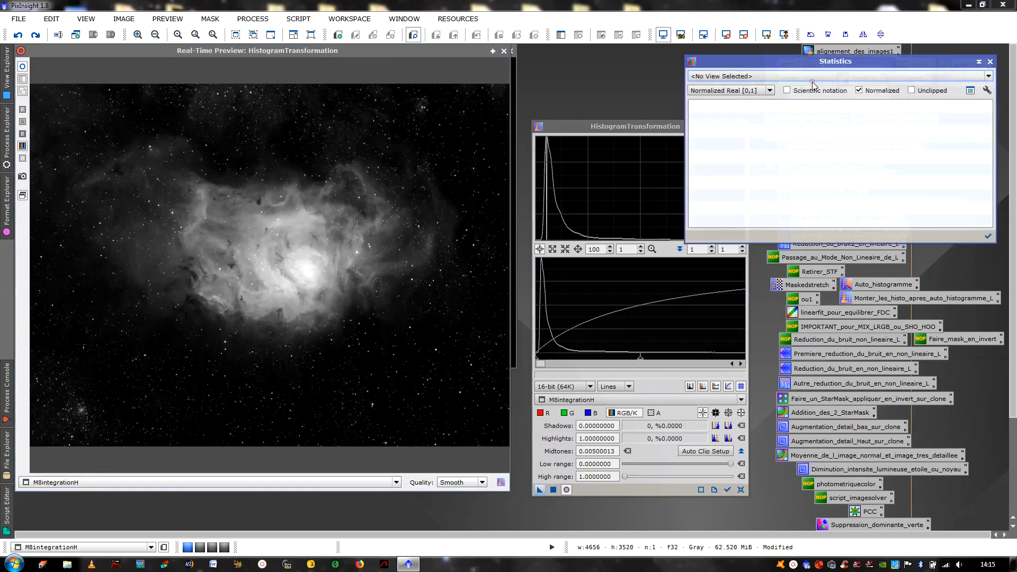
{"action": "left_click", "coordinate": [813, 78]}
{"action": "left_click", "coordinate": [789, 95]}
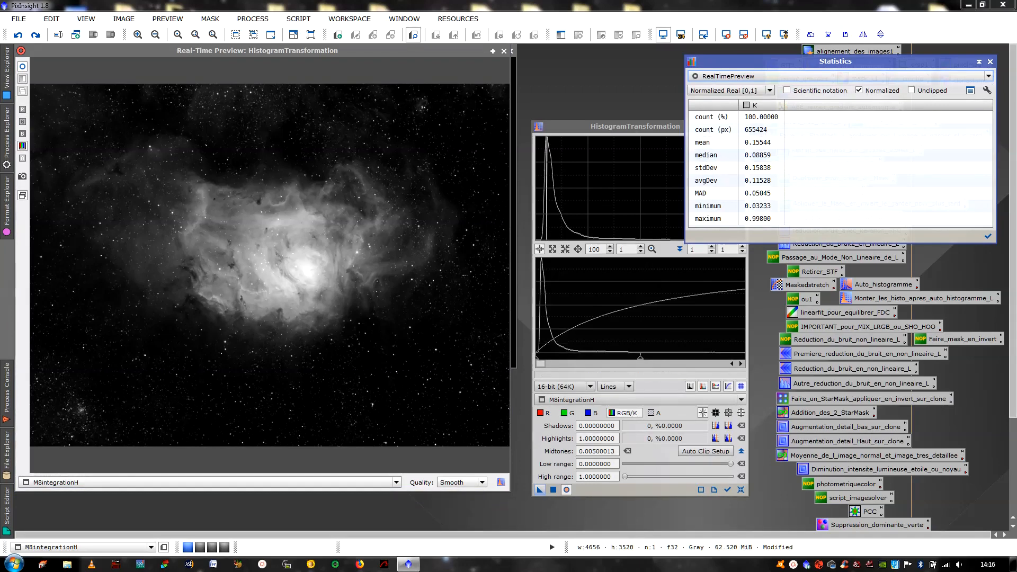
- Lower the midtones to about 0.00235, apply the stretch to M8integrationH and reset HistogramTransformation
{"action": "left_click_drag", "start_coordinate": [640, 358], "coordinate": [585, 340]}
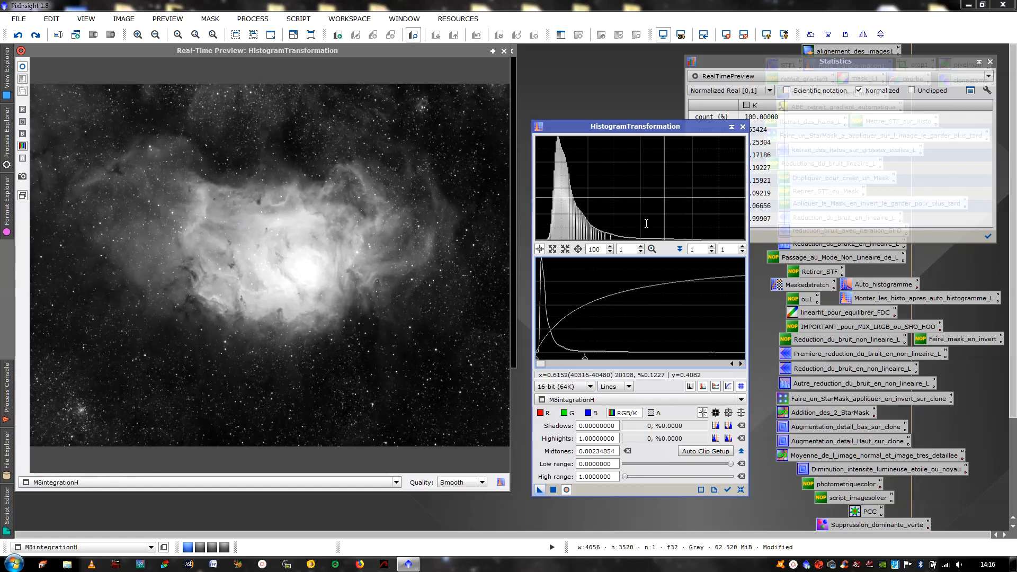
{"action": "left_click_drag", "start_coordinate": [681, 129], "coordinate": [673, 146]}
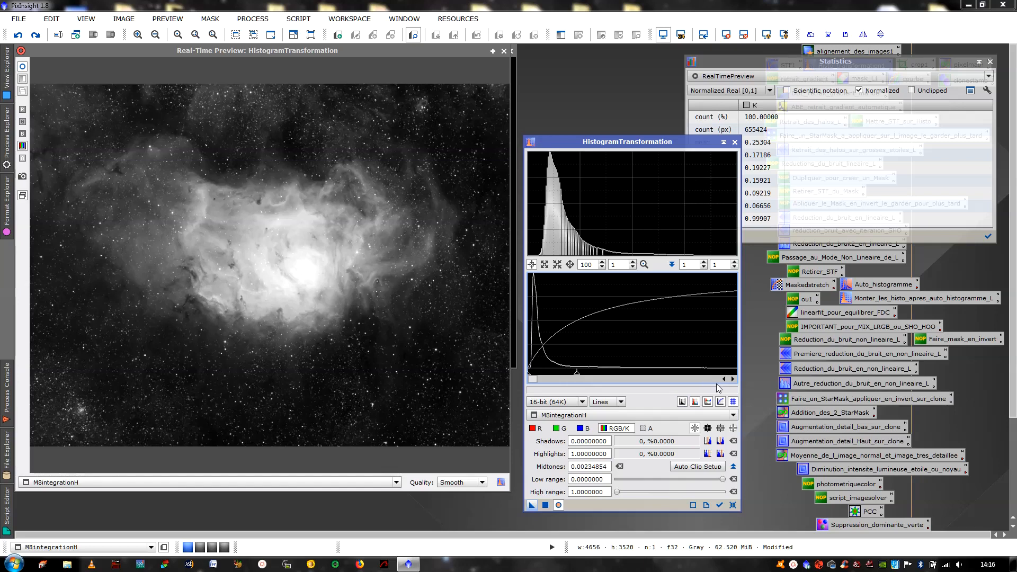
{"action": "left_click_drag", "start_coordinate": [535, 379], "coordinate": [514, 373]}
{"action": "left_click", "coordinate": [545, 505]}
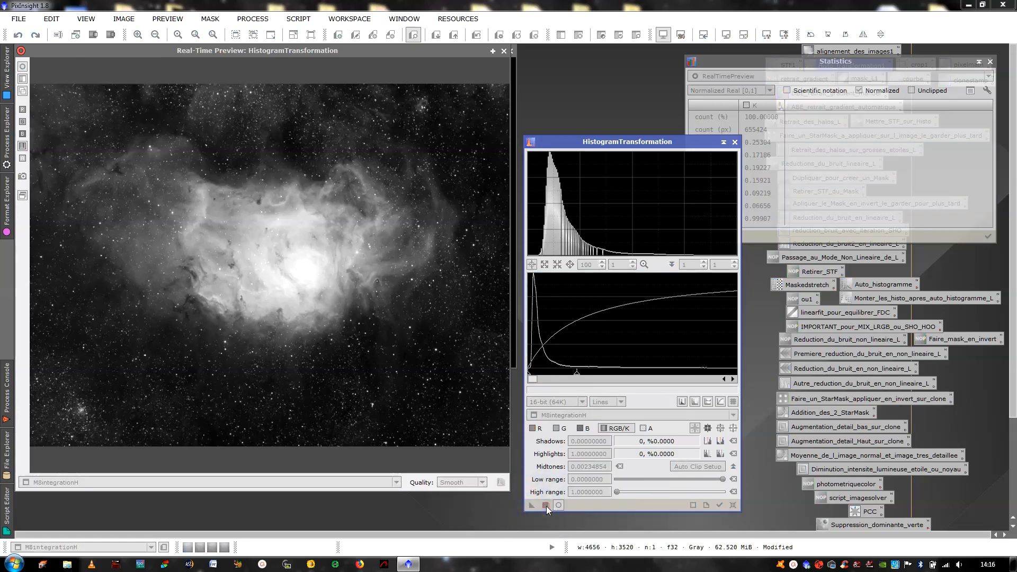
{"action": "left_click", "coordinate": [732, 505]}
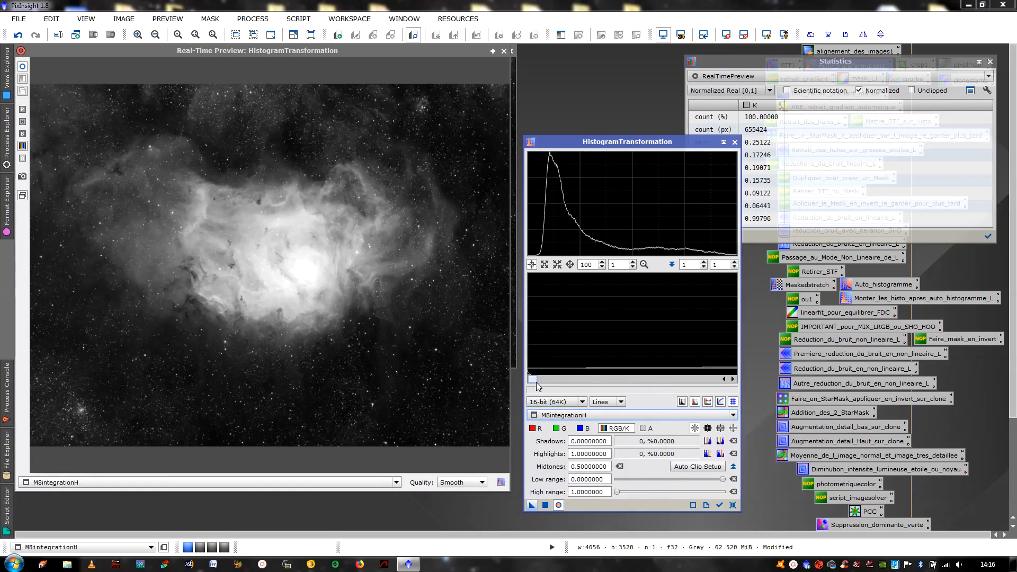
- Raise the HistogramTransformation shadows to about 0.0399 and lower the midtones to about 0.448
{"action": "left_click", "coordinate": [592, 263]}
{"action": "key", "text": "BackSpace"}
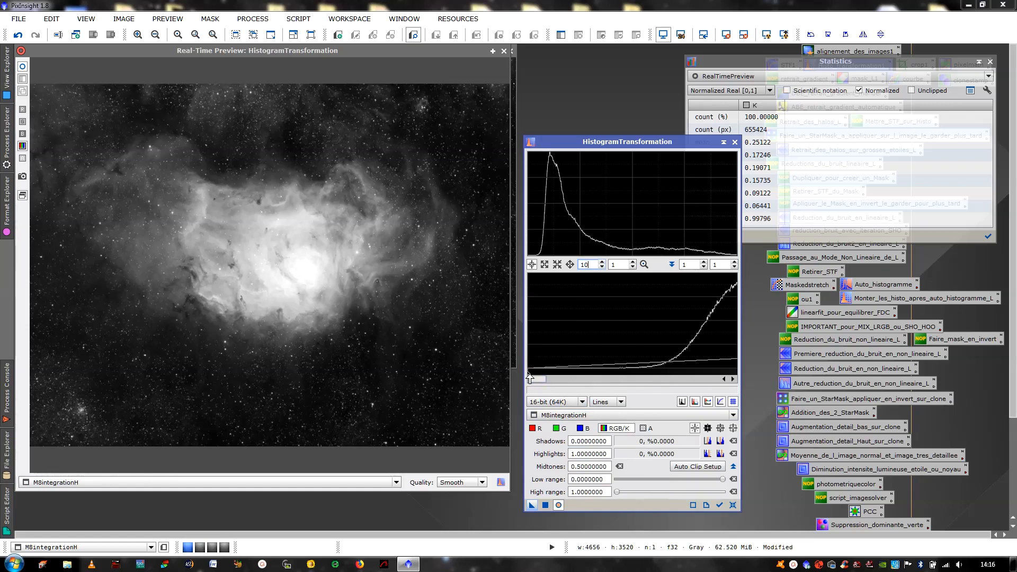
{"action": "left_click_drag", "start_coordinate": [530, 377], "coordinate": [611, 385]}
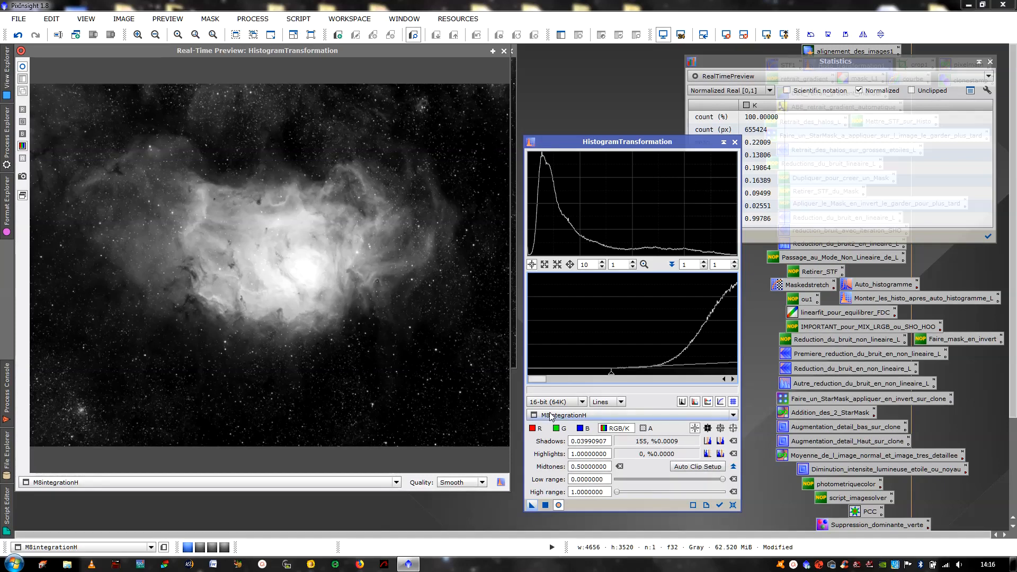
{"action": "left_click_drag", "start_coordinate": [540, 380], "coordinate": [634, 394]}
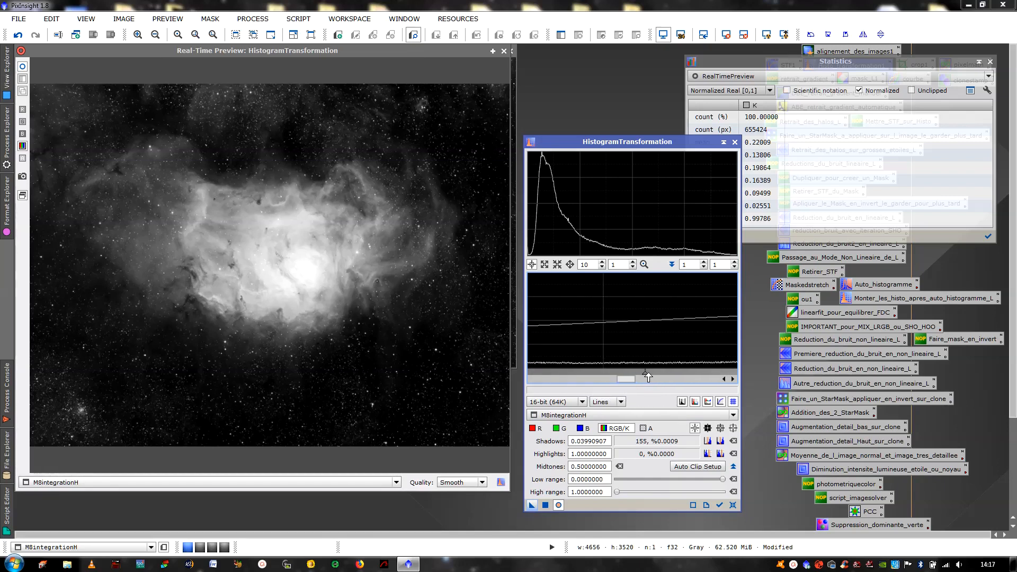
{"action": "left_click_drag", "start_coordinate": [645, 376], "coordinate": [540, 374]}
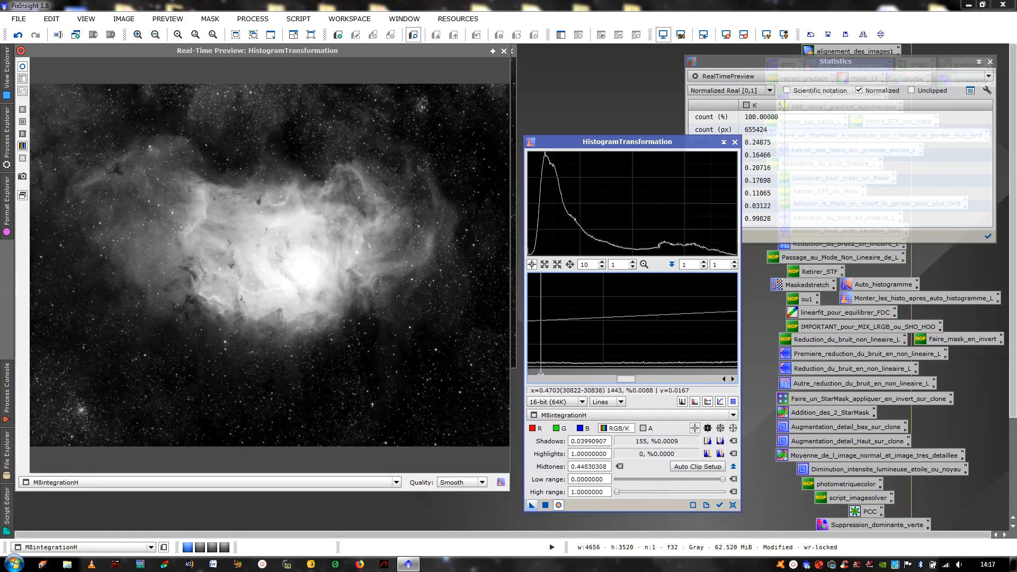
- Lower the HistogramTransformation midtones to about 0.430, apply the stretch to M8integrationH, and close the real-time preview and the process
{"action": "left_click_drag", "start_coordinate": [622, 379], "coordinate": [618, 378]}
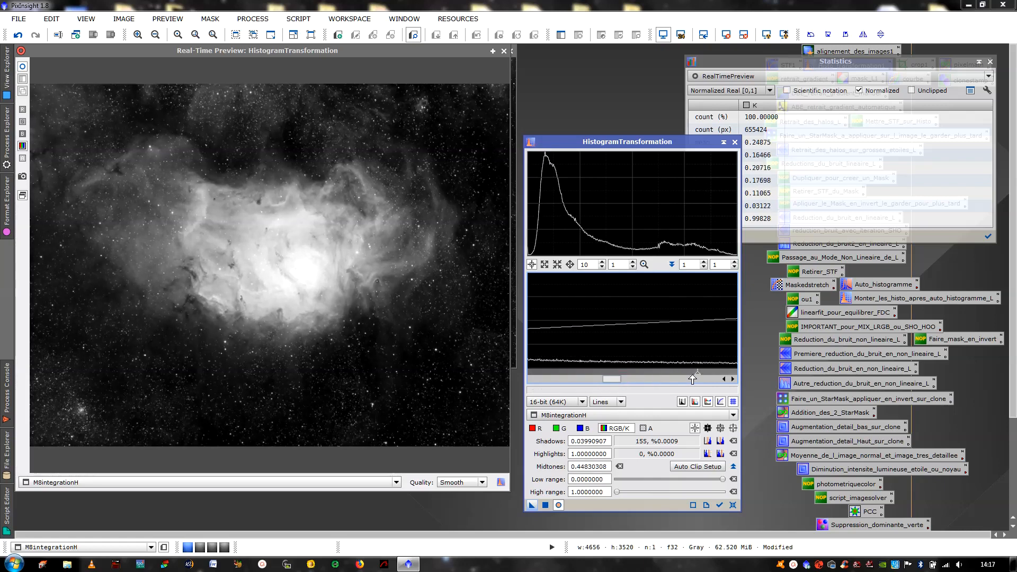
{"action": "mouse_move", "coordinate": [697, 373]}
{"action": "left_mouse_down"}
{"action": "mouse_move", "coordinate": [649, 369]}
{"action": "mouse_move", "coordinate": [661, 369]}
{"action": "left_mouse_up"}
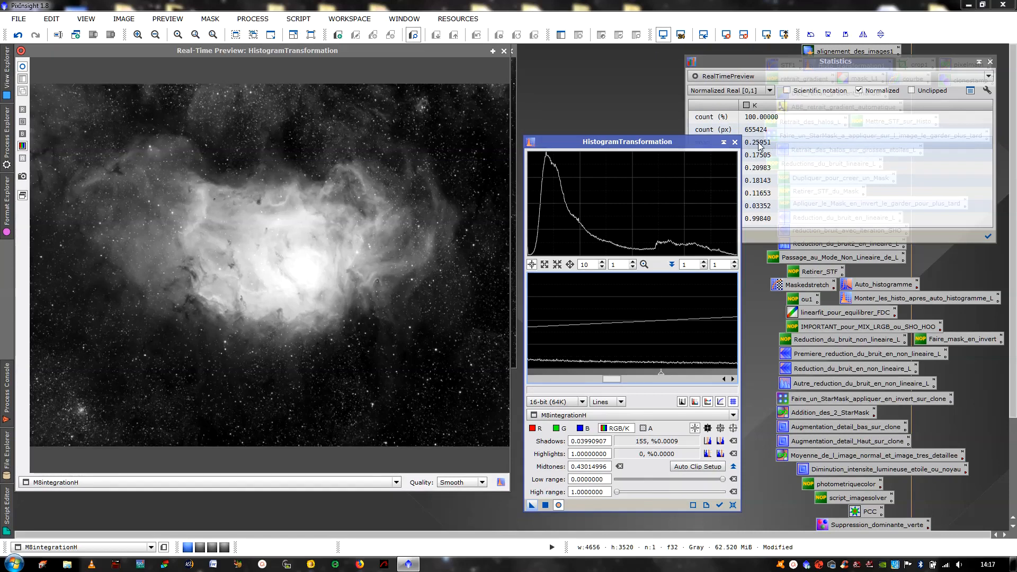
{"action": "left_click", "coordinate": [545, 504]}
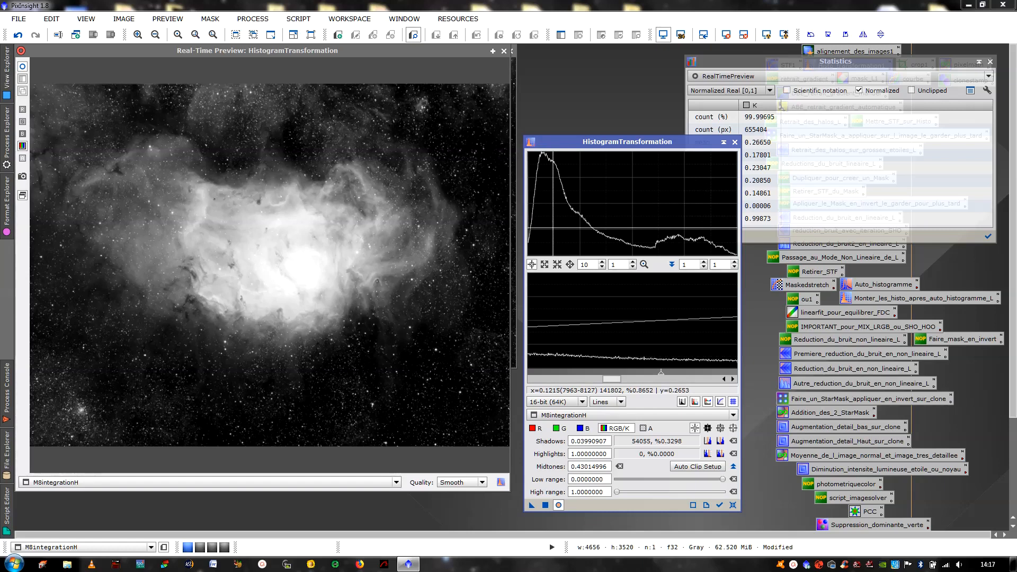
{"action": "left_click", "coordinate": [503, 51]}
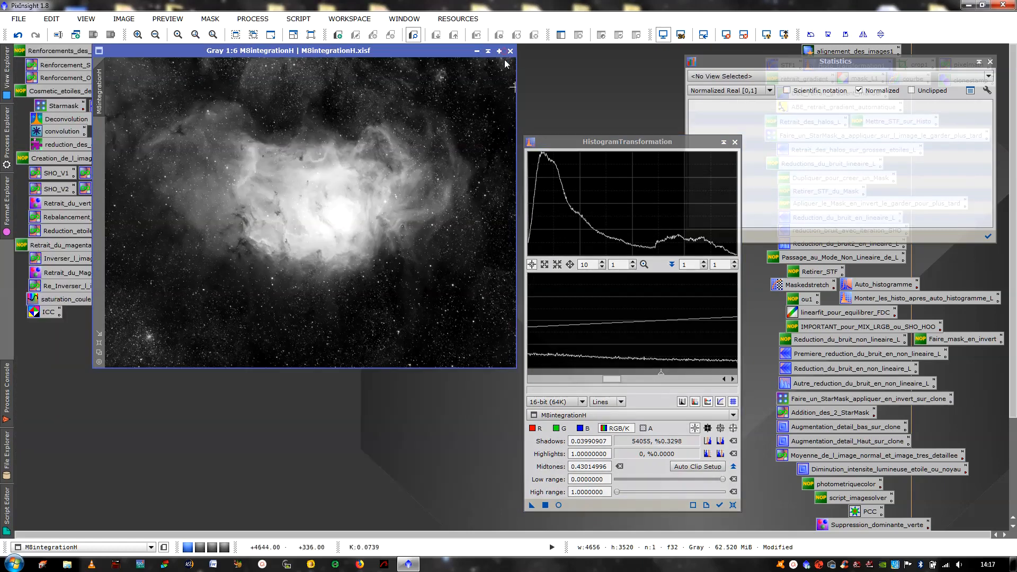
{"action": "left_click", "coordinate": [735, 142]}
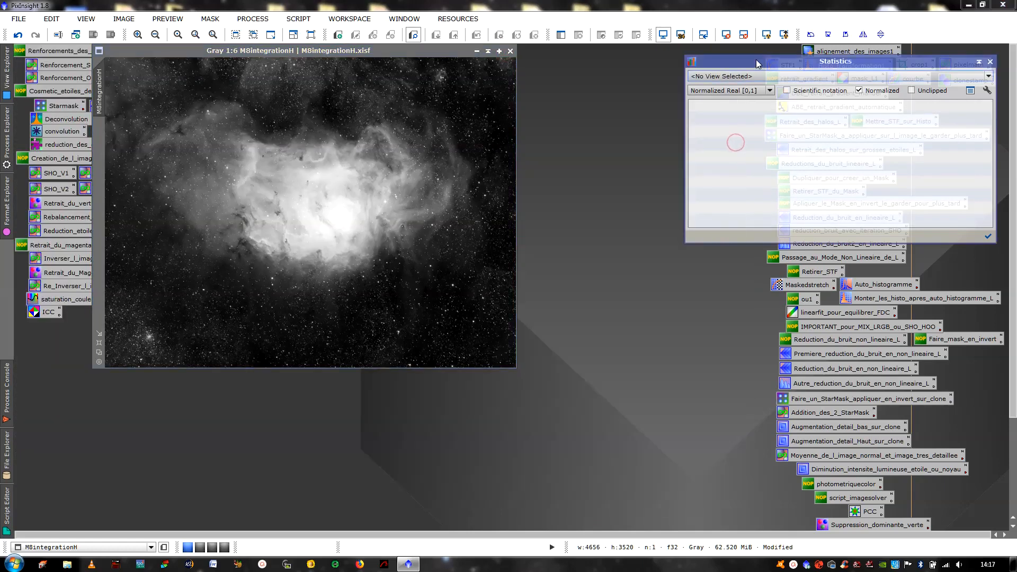
- Check the statistics of the M8integrationH view, then close Statistics
{"action": "left_click_drag", "start_coordinate": [755, 59], "coordinate": [699, 40]}
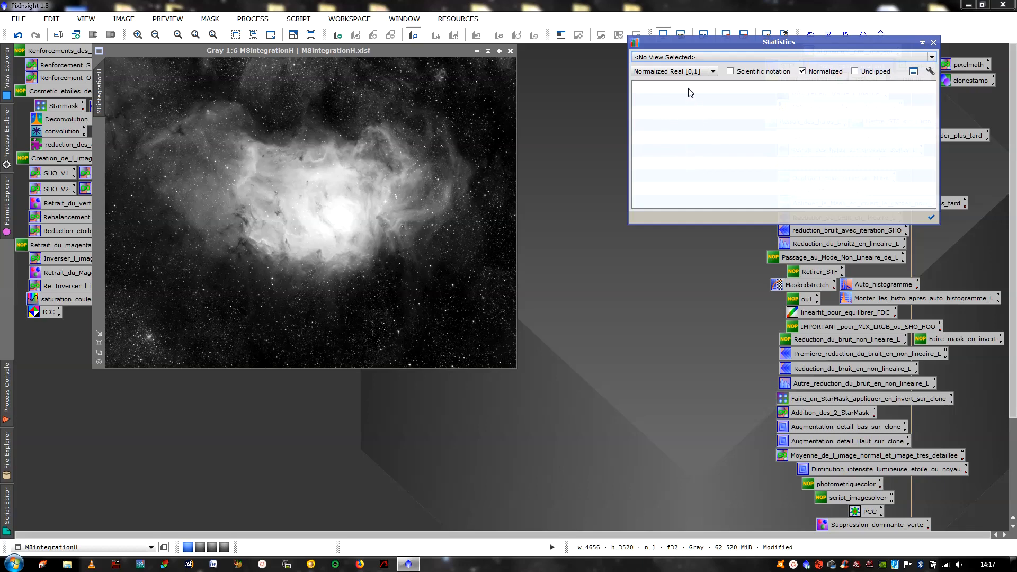
{"action": "left_click", "coordinate": [721, 58]}
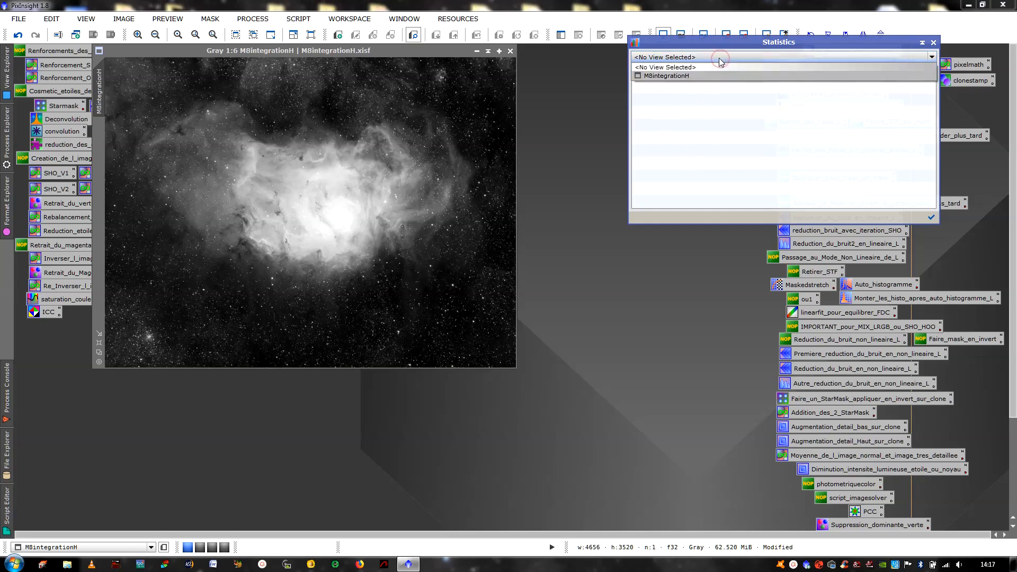
{"action": "left_click", "coordinate": [704, 76]}
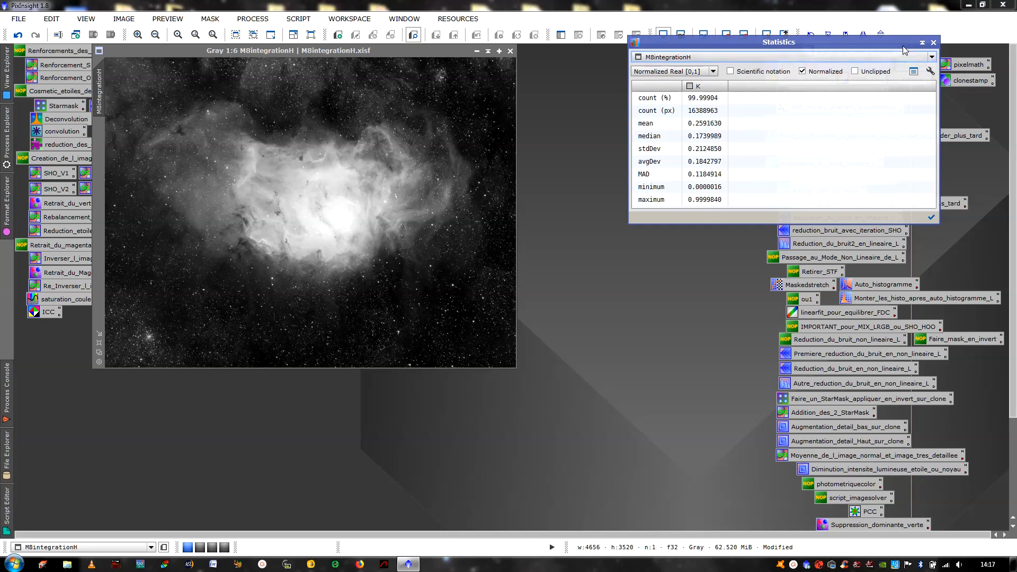
{"action": "left_click", "coordinate": [933, 43]}
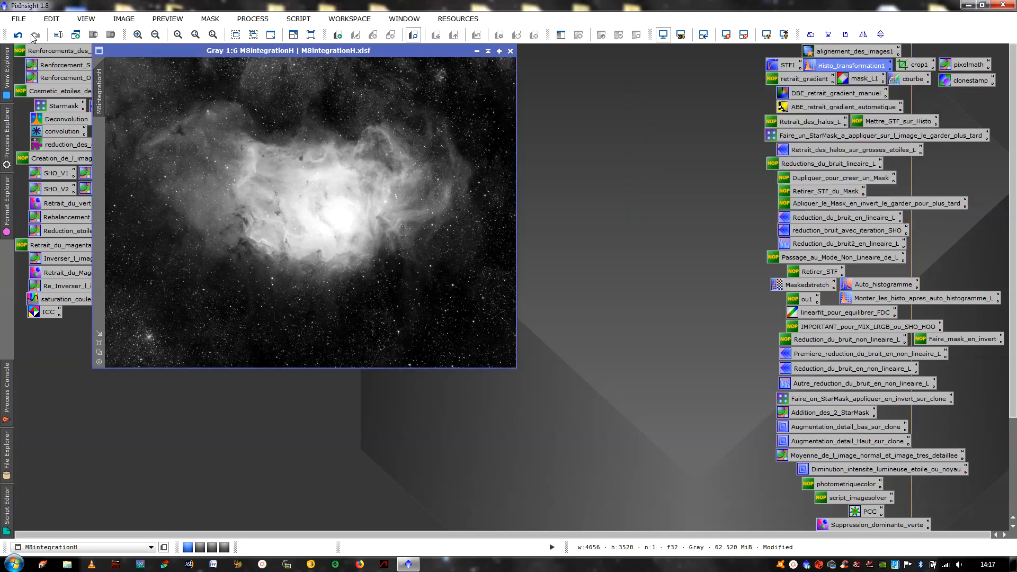
- Undo the histogram stretching of M8integrationH and open the saved Maskedstretch process
{"action": "left_click", "coordinate": [18, 35]}
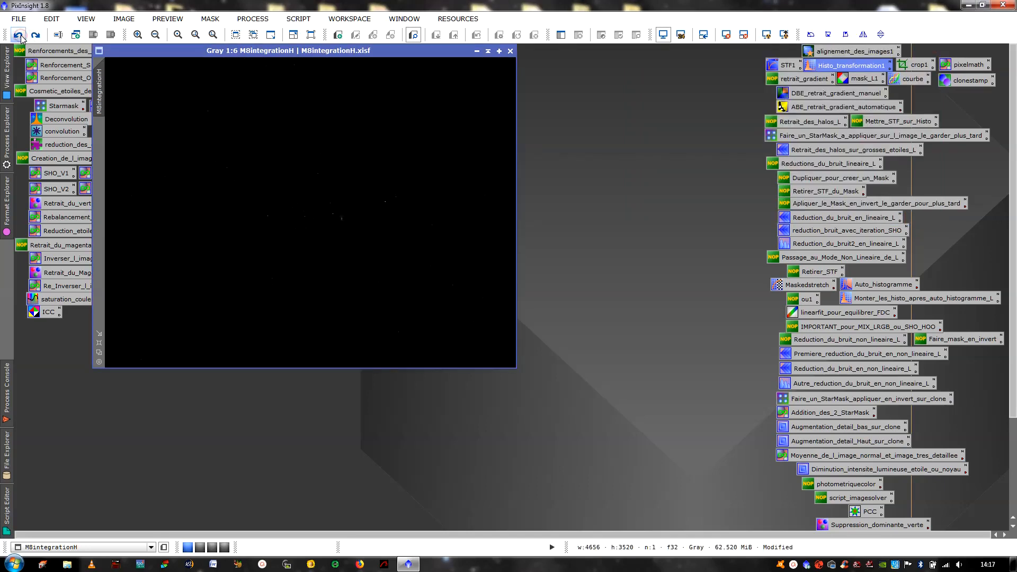
{"action": "double_click", "coordinate": [787, 287]}
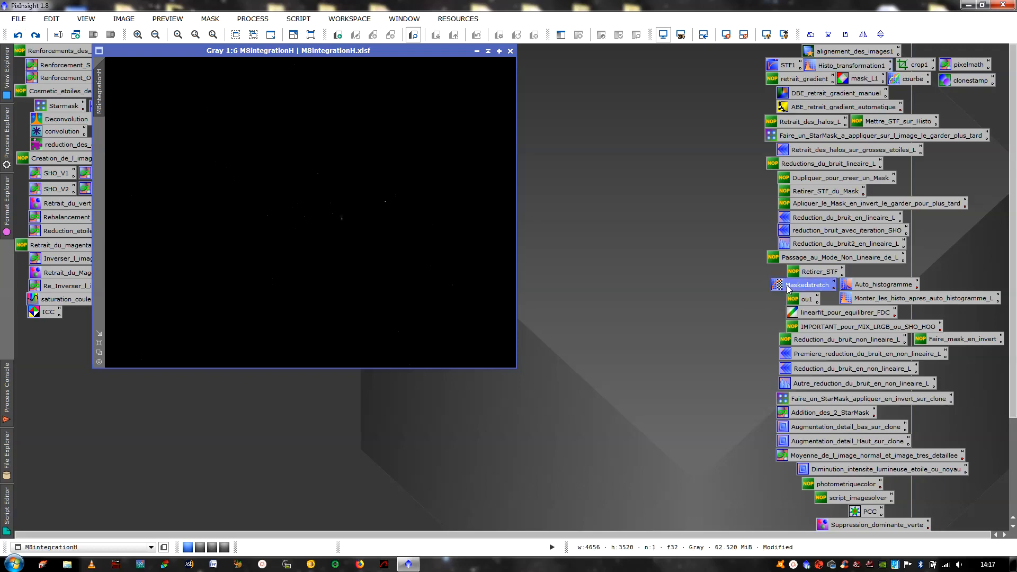
{"action": "left_click_drag", "start_coordinate": [728, 287], "coordinate": [705, 128]}
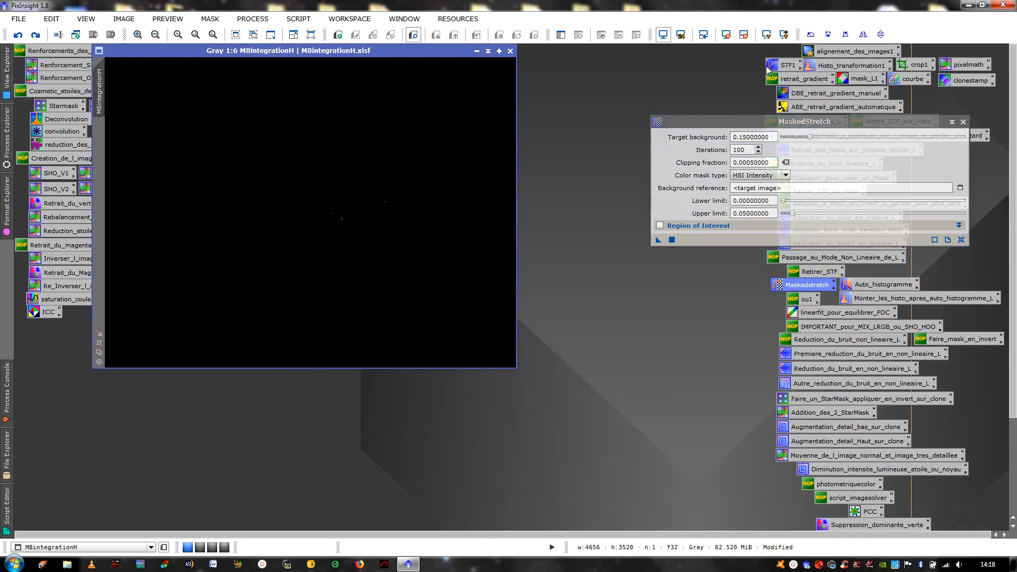
- Enlarge the M8integrationH window and give the image an automatic screen stretch, keeping MaskedStretch clear of it
{"action": "left_click", "coordinate": [99, 343]}
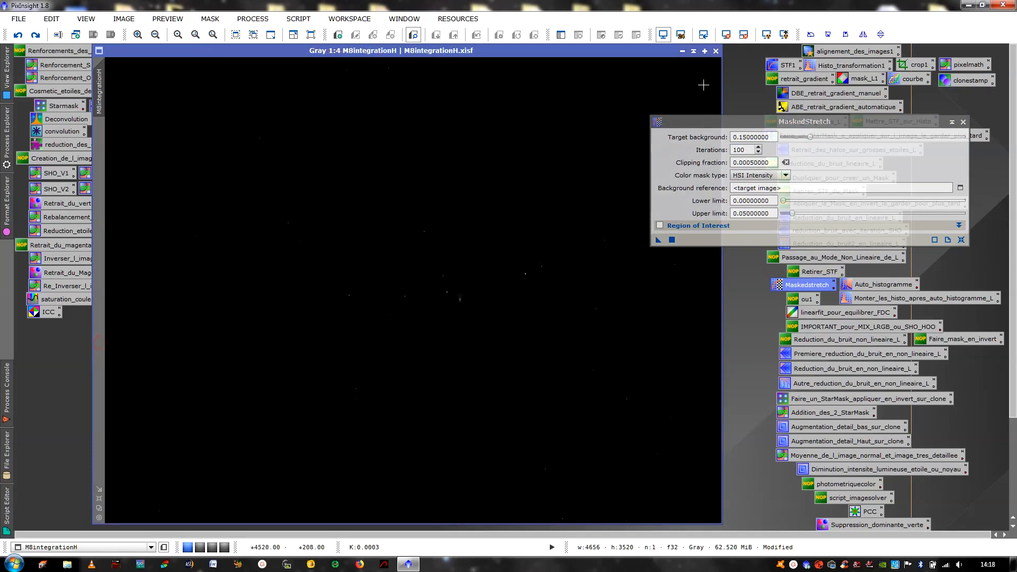
{"action": "left_click", "coordinate": [765, 35]}
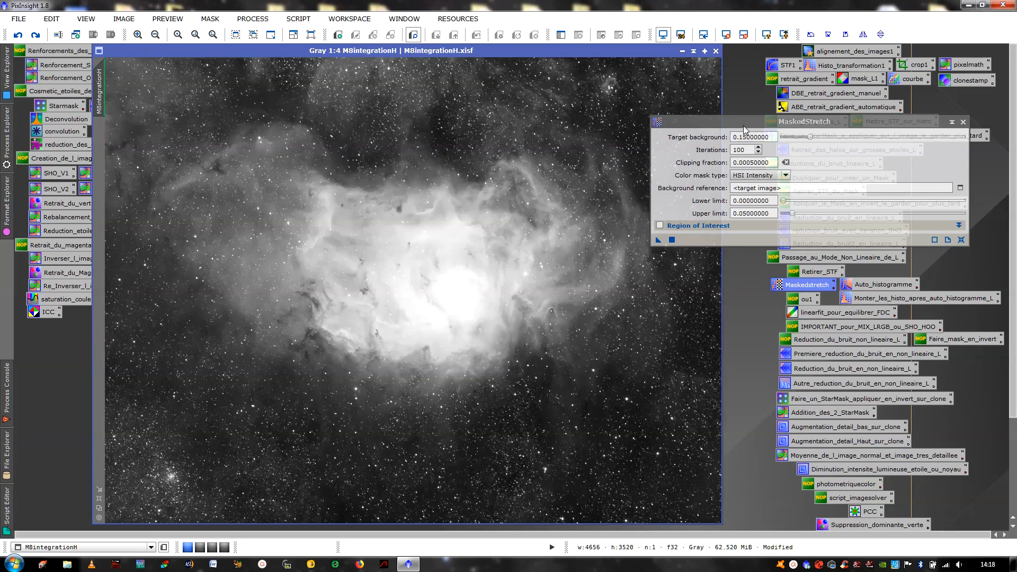
{"action": "left_click_drag", "start_coordinate": [742, 125], "coordinate": [840, 111]}
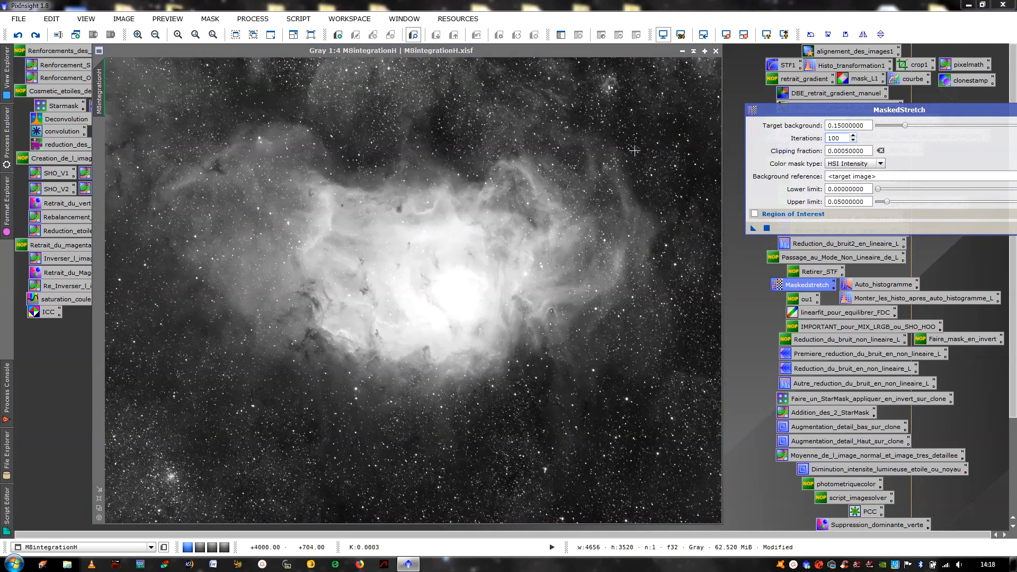
- Draw a small preview over a dark, star-free patch of sky background to the upper right of the nebula in M8integrationH
{"action": "scroll", "coordinate": [630, 160], "scroll_direction": "up", "scroll_amount": 2}
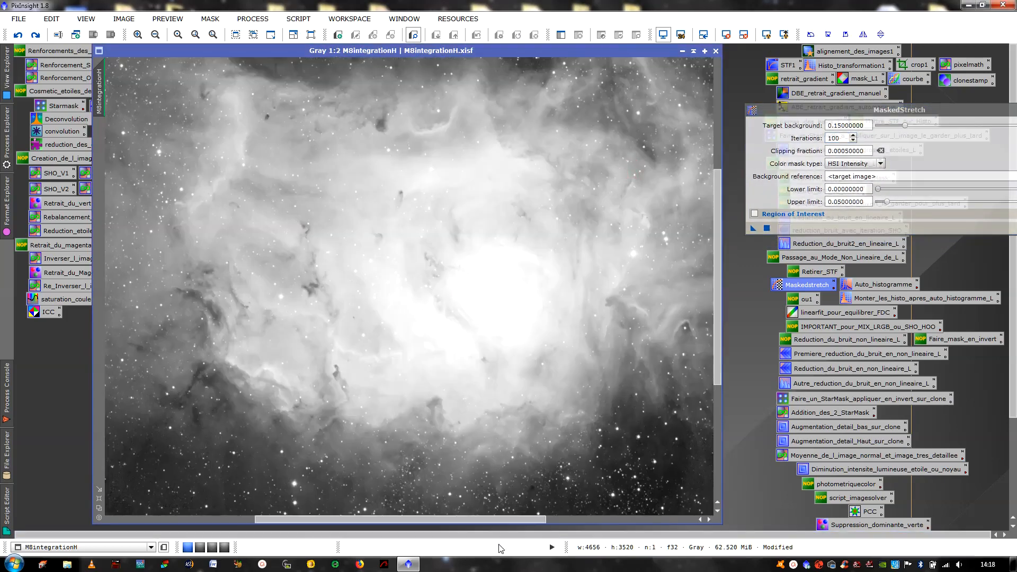
{"action": "left_click_drag", "start_coordinate": [513, 518], "coordinate": [658, 514]}
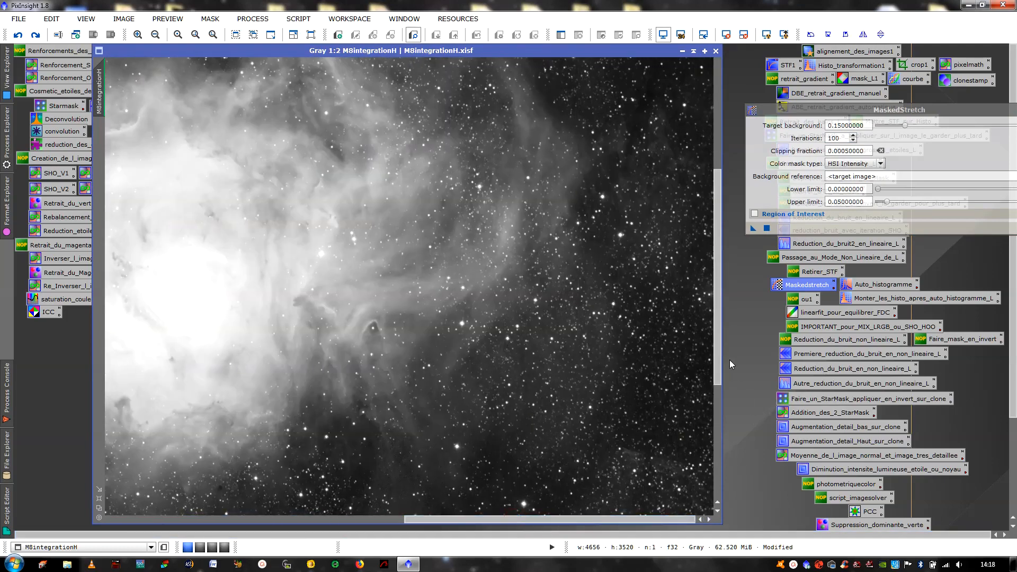
{"action": "left_click_drag", "start_coordinate": [719, 363], "coordinate": [728, 164]}
{"action": "scroll", "coordinate": [702, 170], "scroll_direction": "up", "scroll_amount": 2}
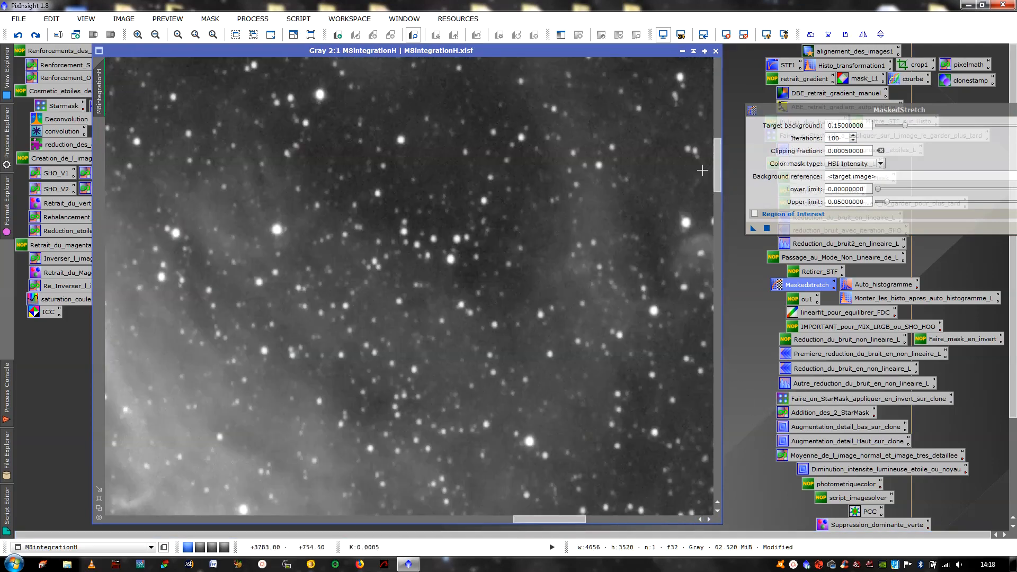
{"action": "left_click_drag", "start_coordinate": [574, 519], "coordinate": [684, 519]}
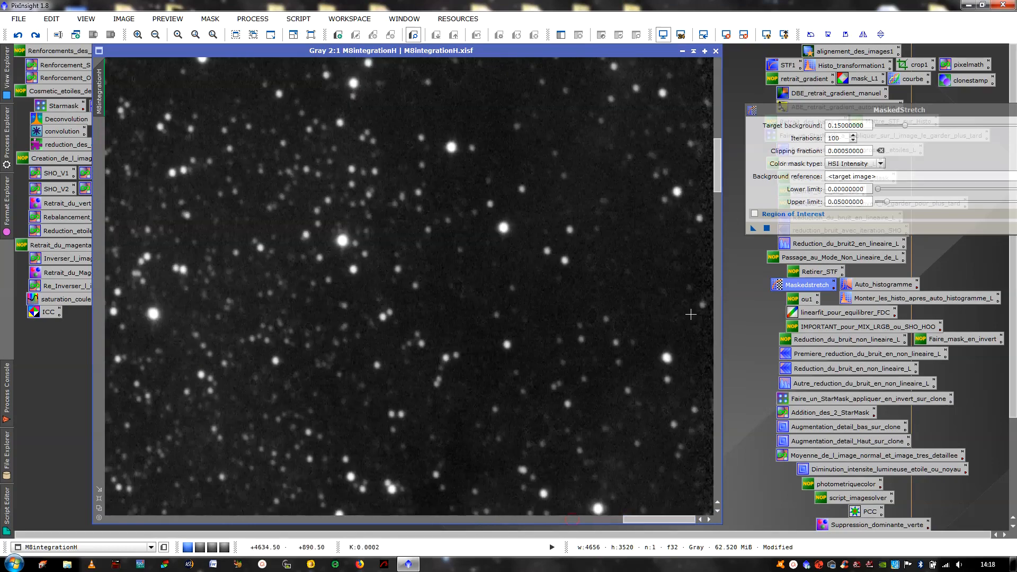
{"action": "left_click_drag", "start_coordinate": [717, 168], "coordinate": [716, 142]}
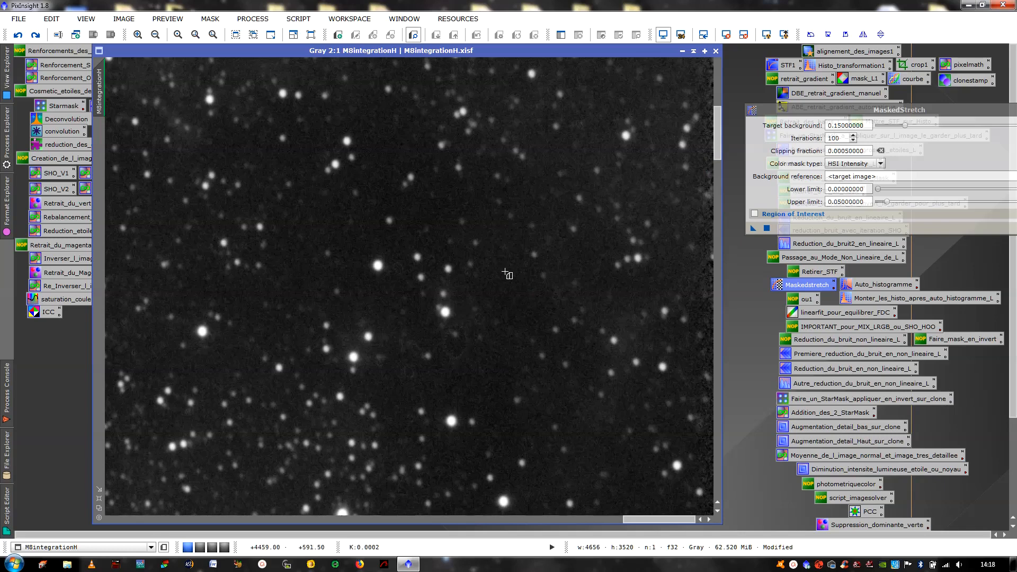
{"action": "left_click_drag", "start_coordinate": [492, 272], "coordinate": [535, 311]}
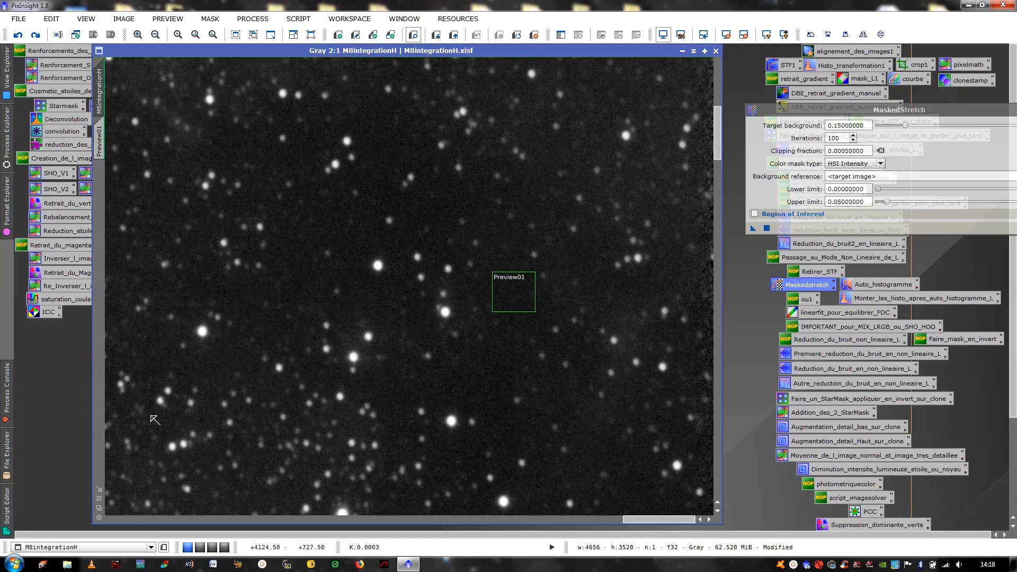
{"action": "left_click", "coordinate": [99, 499]}
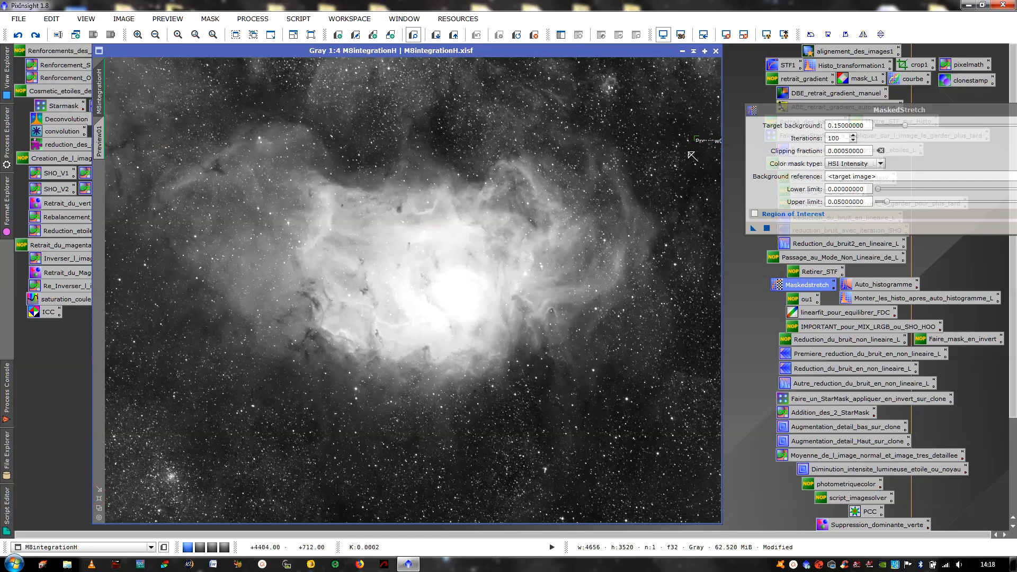
- Set the MaskedStretch background reference to M8integrationH->Preview01
{"action": "left_click_drag", "start_coordinate": [829, 105], "coordinate": [711, 85]}
{"action": "left_click", "coordinate": [938, 155]}
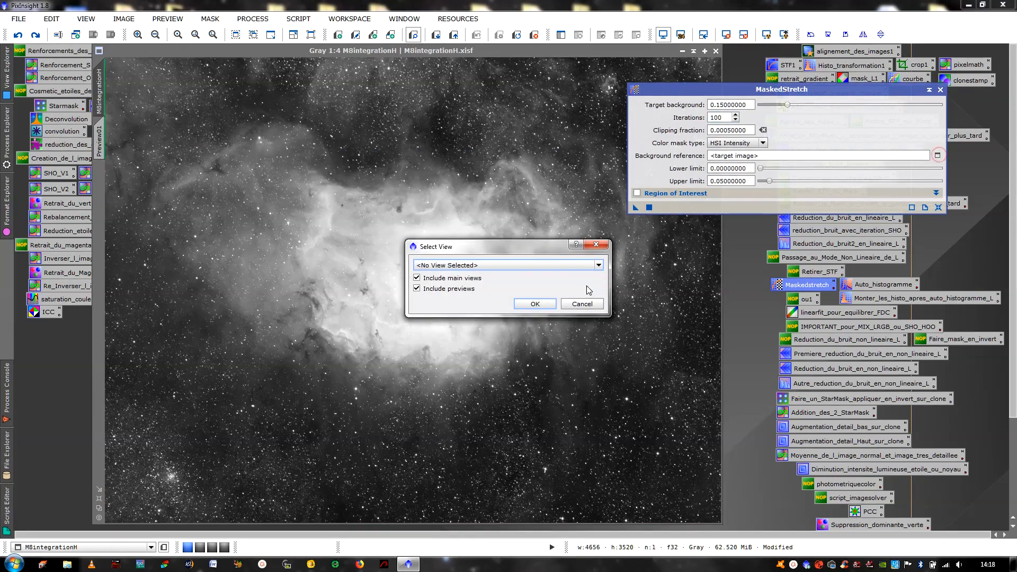
{"action": "left_click", "coordinate": [529, 265]}
{"action": "left_click", "coordinate": [529, 292]}
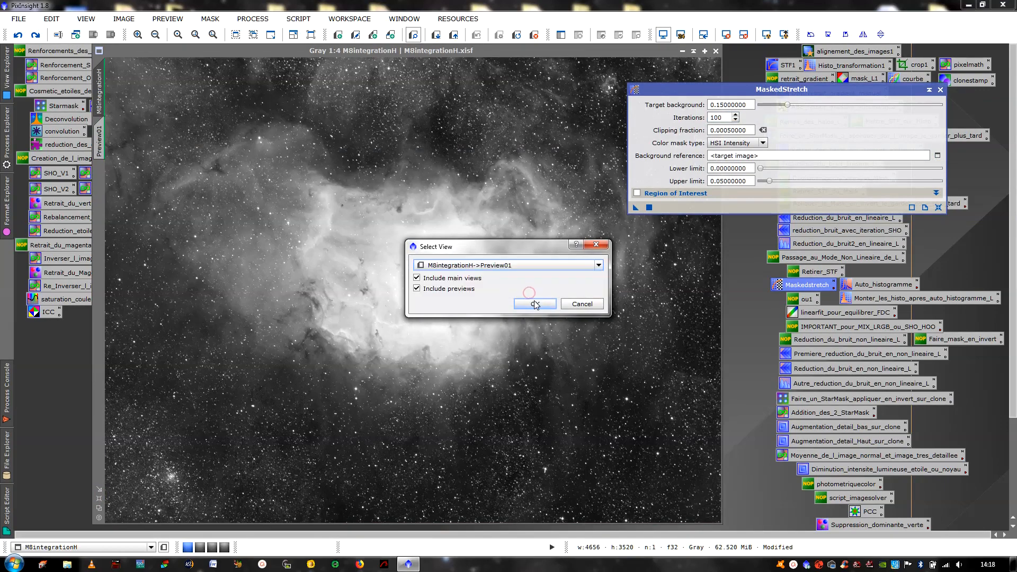
{"action": "left_click", "coordinate": [535, 303]}
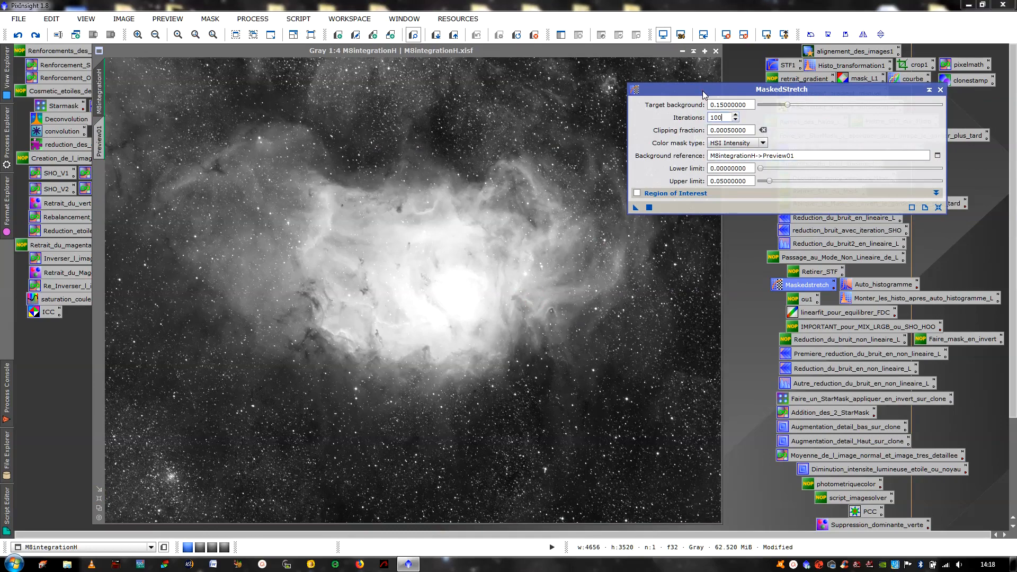
- Set the MaskedStretch target background to 0.125
{"action": "left_click_drag", "start_coordinate": [702, 90], "coordinate": [769, 80]}
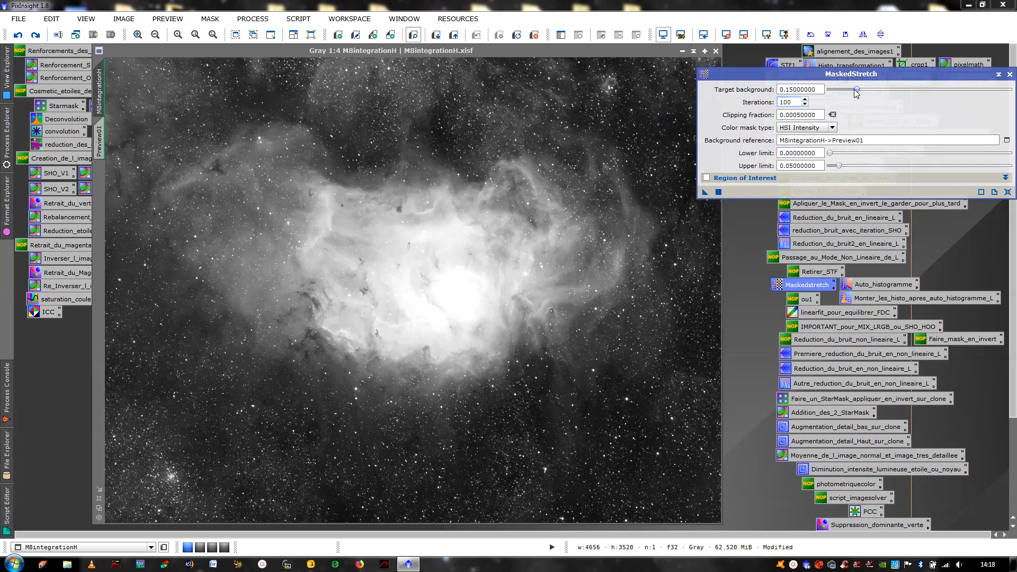
{"action": "left_click_drag", "start_coordinate": [856, 92], "coordinate": [849, 94]}
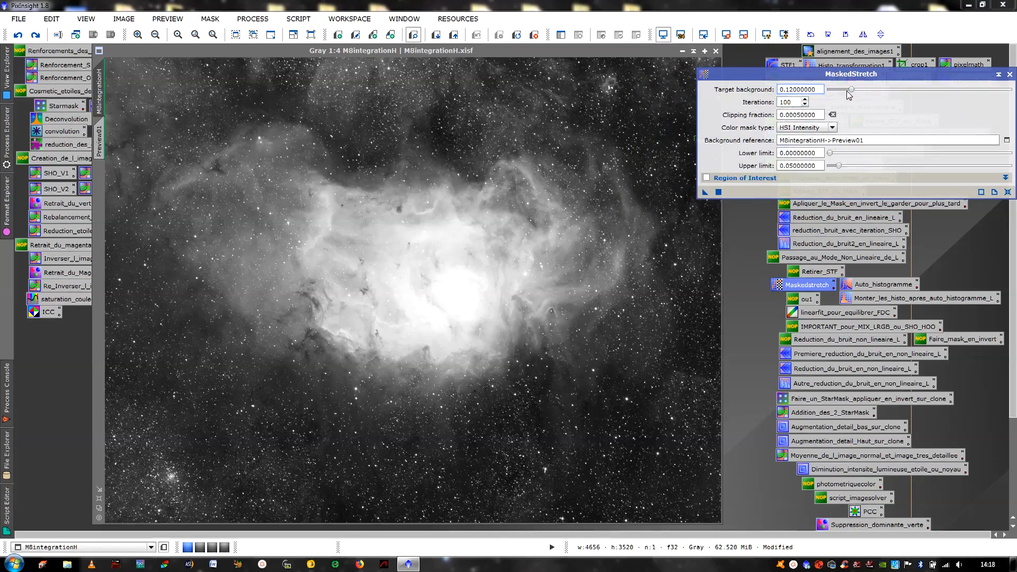
{"action": "left_click", "coordinate": [796, 89]}
{"action": "type", "text": "5"}
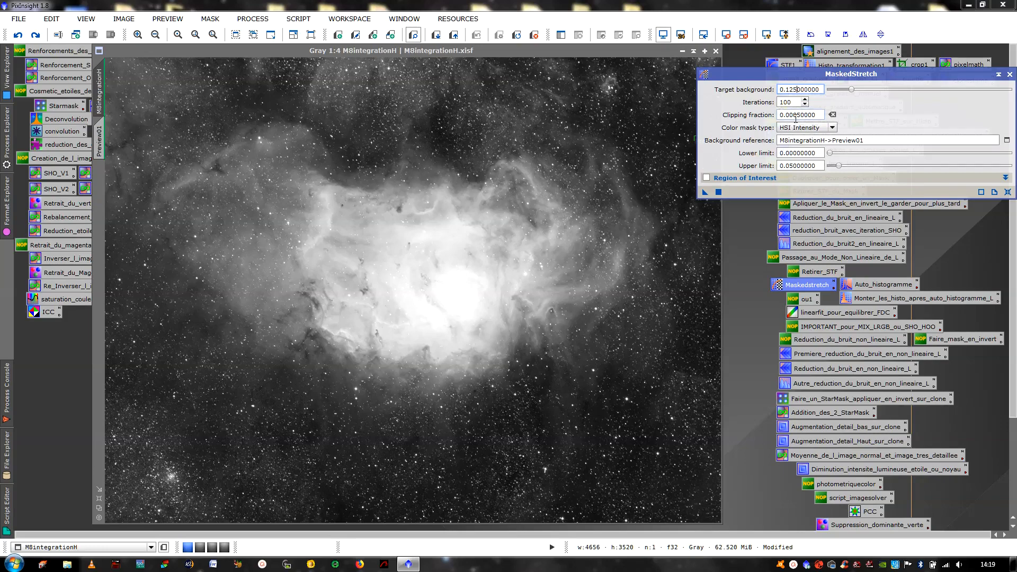
- Remove the screen stretch from M8integrationH and apply MaskedStretch to the image
{"action": "left_click", "coordinate": [312, 149]}
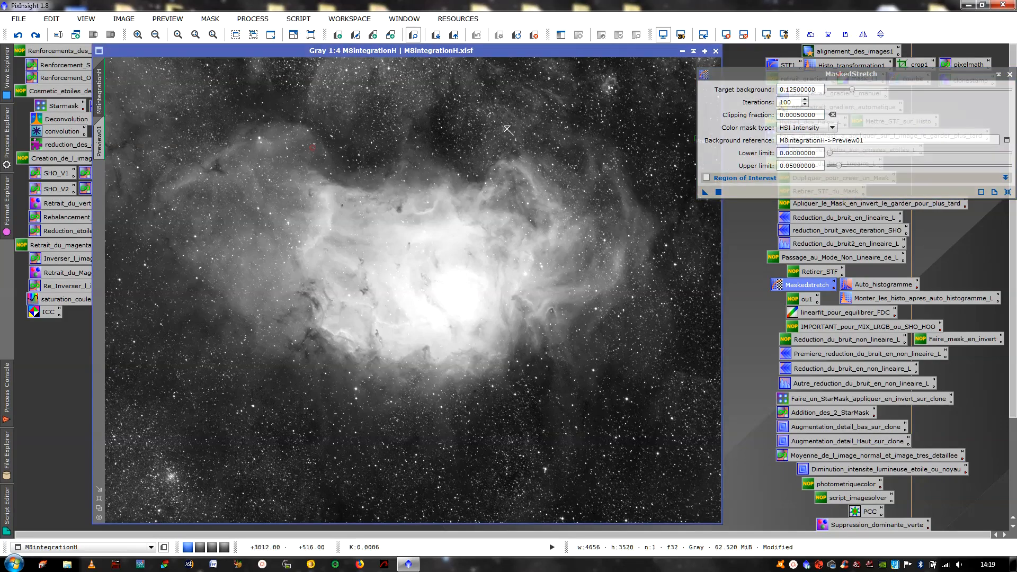
{"action": "left_click", "coordinate": [728, 36]}
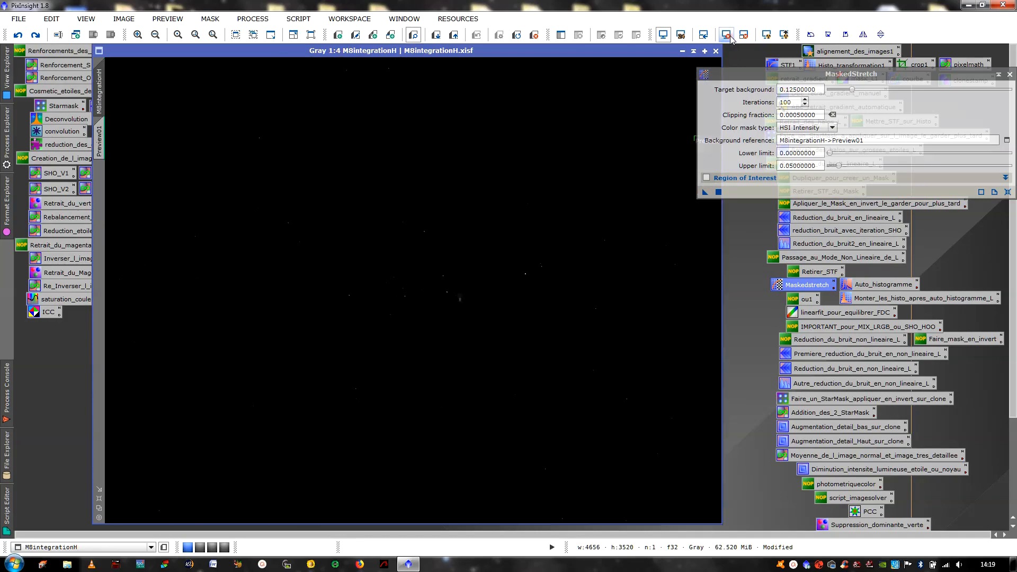
{"action": "left_click", "coordinate": [718, 190]}
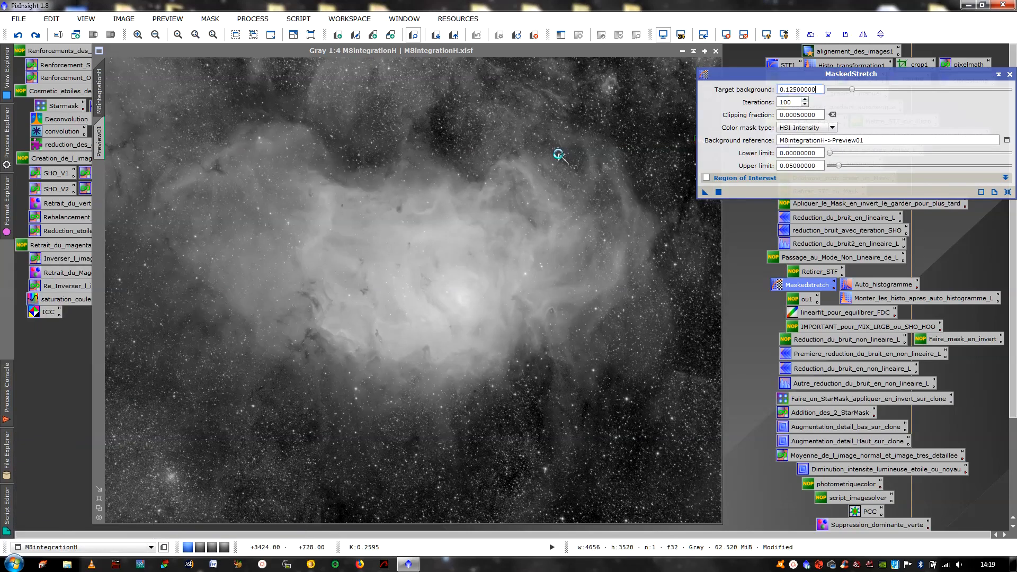
- Raise the MaskedStretch target background to 0.15, undo the previous stretch on M8integrationH and apply MaskedStretch again
{"action": "left_click_drag", "start_coordinate": [597, 53], "coordinate": [549, 59]}
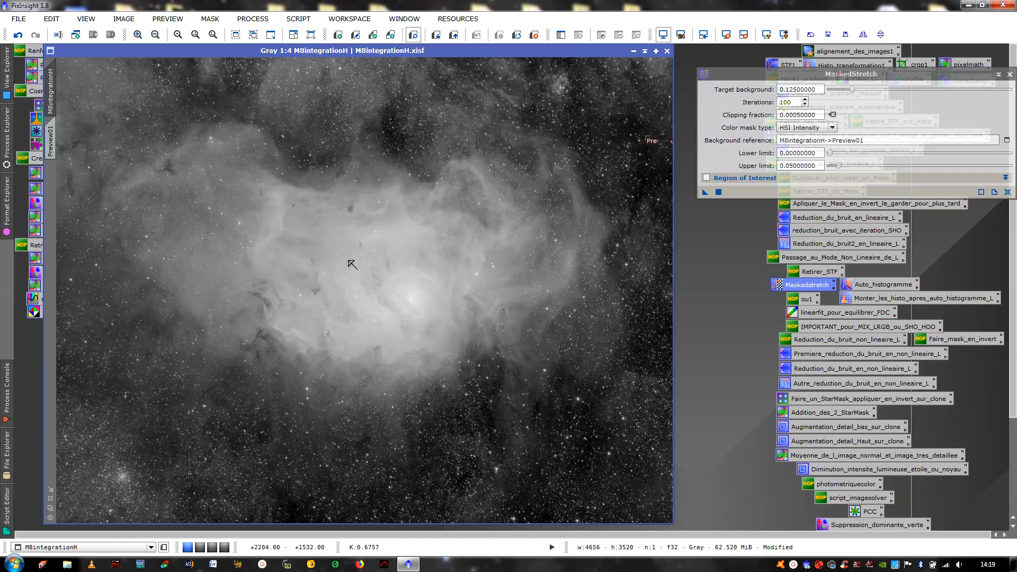
{"action": "mouse_move", "coordinate": [801, 78]}
{"action": "left_mouse_down"}
{"action": "mouse_move", "coordinate": [734, 77]}
{"action": "mouse_move", "coordinate": [793, 72]}
{"action": "left_mouse_up"}
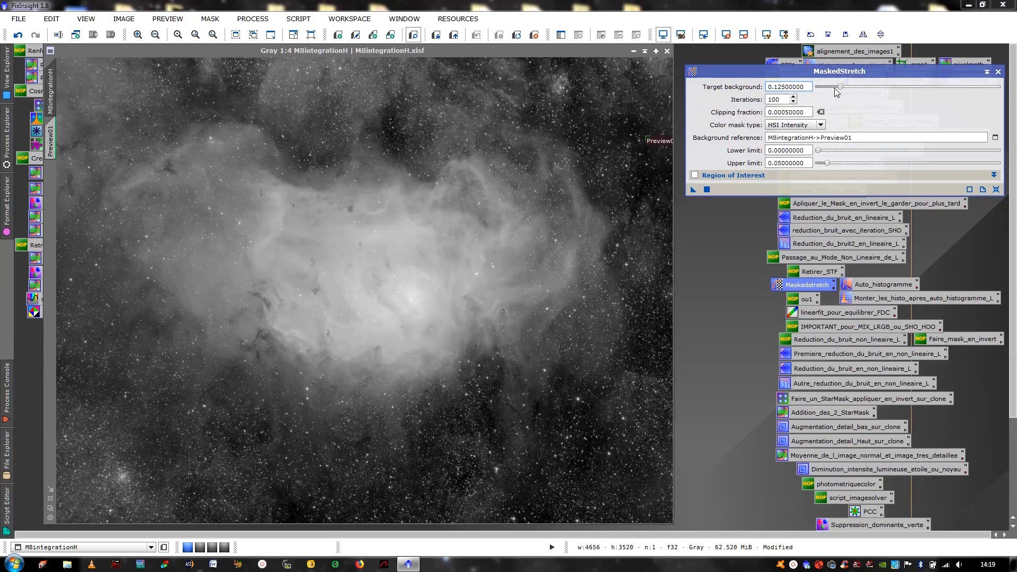
{"action": "left_click_drag", "start_coordinate": [840, 87], "coordinate": [842, 86]}
{"action": "left_click", "coordinate": [18, 35]}
{"action": "left_click", "coordinate": [706, 190]}
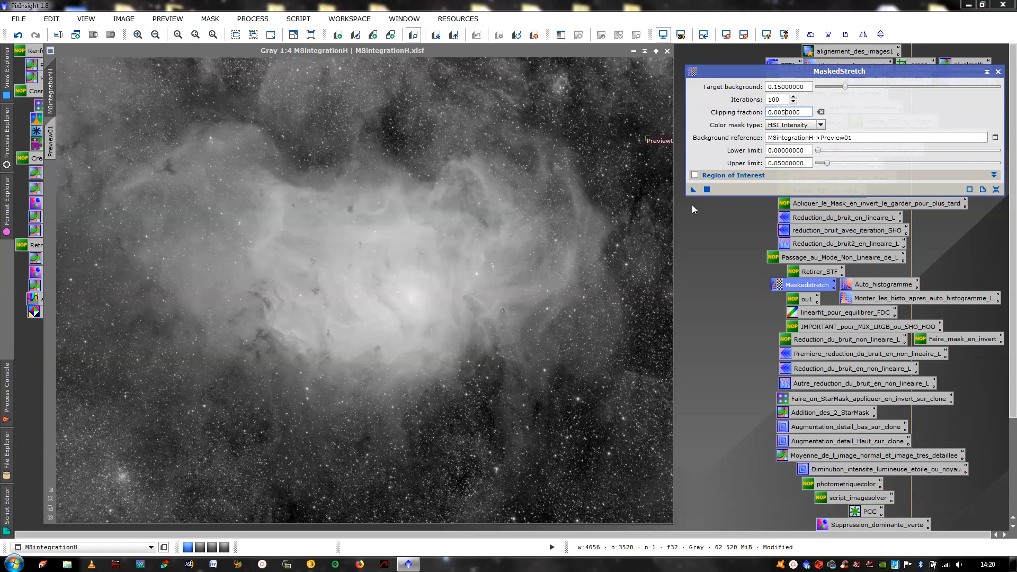
- Duplicate the stretched M8integrationH image and move the clone clear of the original
{"action": "left_click", "coordinate": [406, 201]}
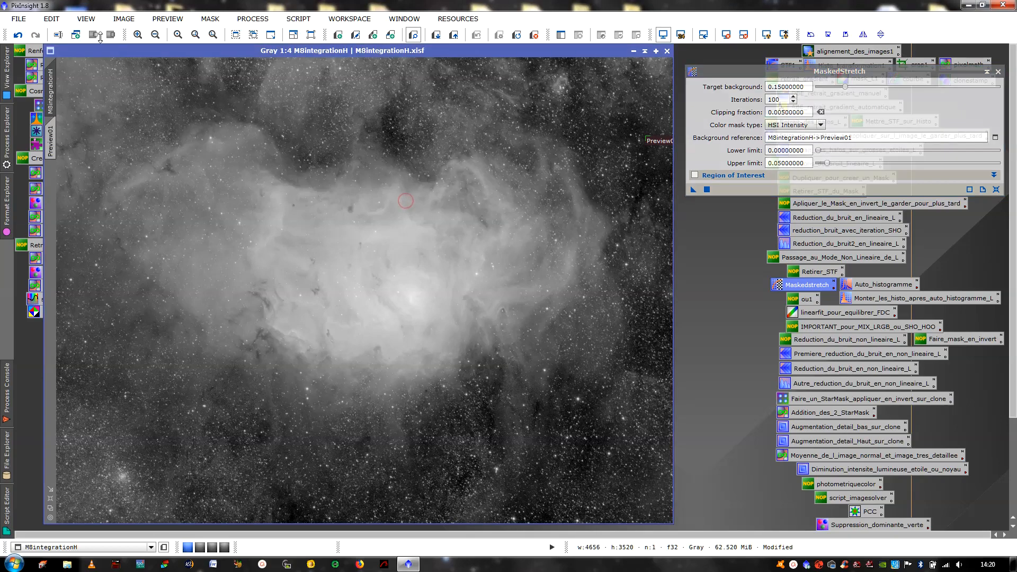
{"action": "right_click", "coordinate": [389, 189]}
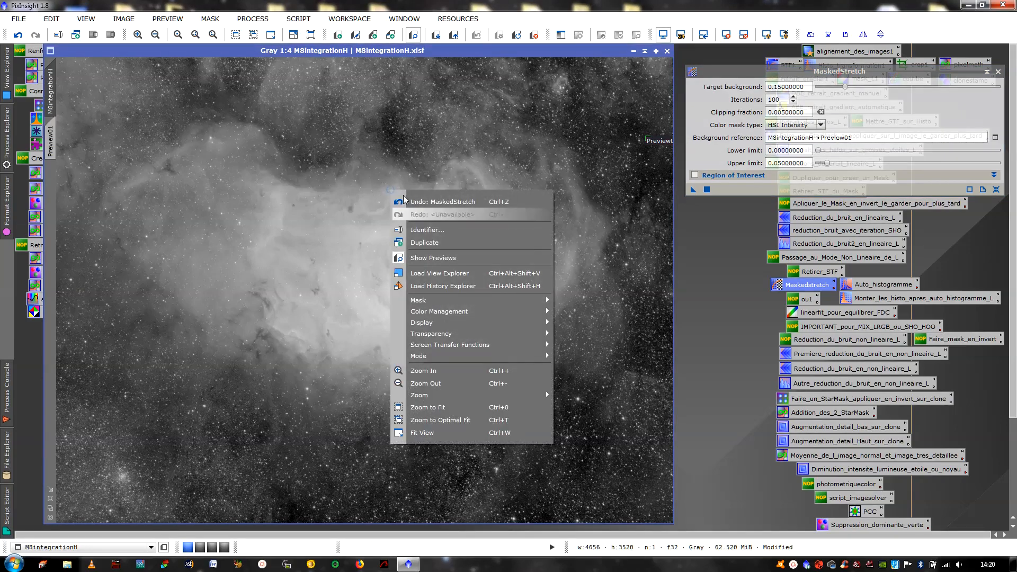
{"action": "left_click", "coordinate": [424, 243]}
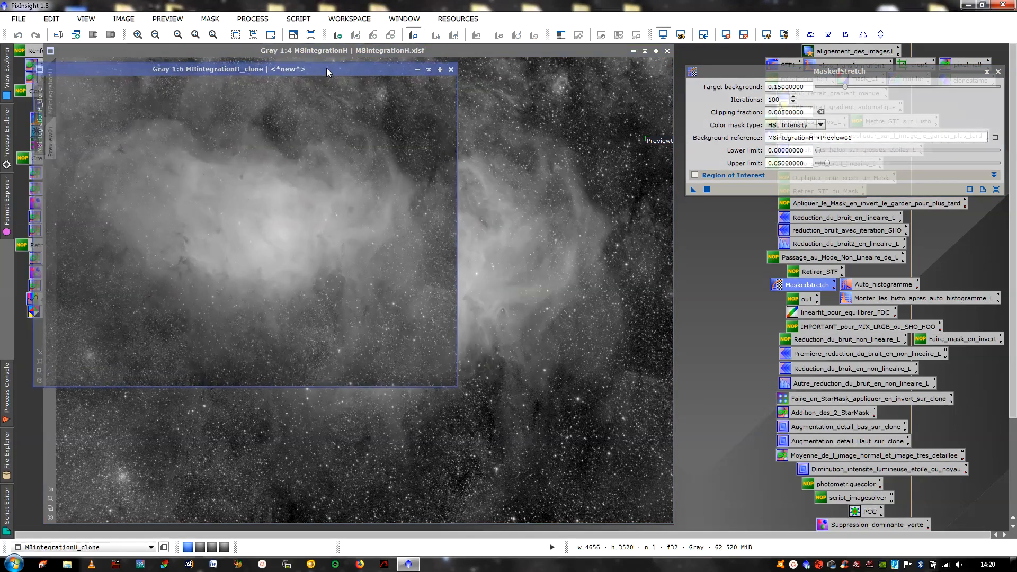
{"action": "mouse_move", "coordinate": [327, 67]}
{"action": "left_mouse_down"}
{"action": "mouse_move", "coordinate": [785, 279]}
{"action": "mouse_move", "coordinate": [877, 227]}
{"action": "mouse_move", "coordinate": [880, 213]}
{"action": "left_mouse_up"}
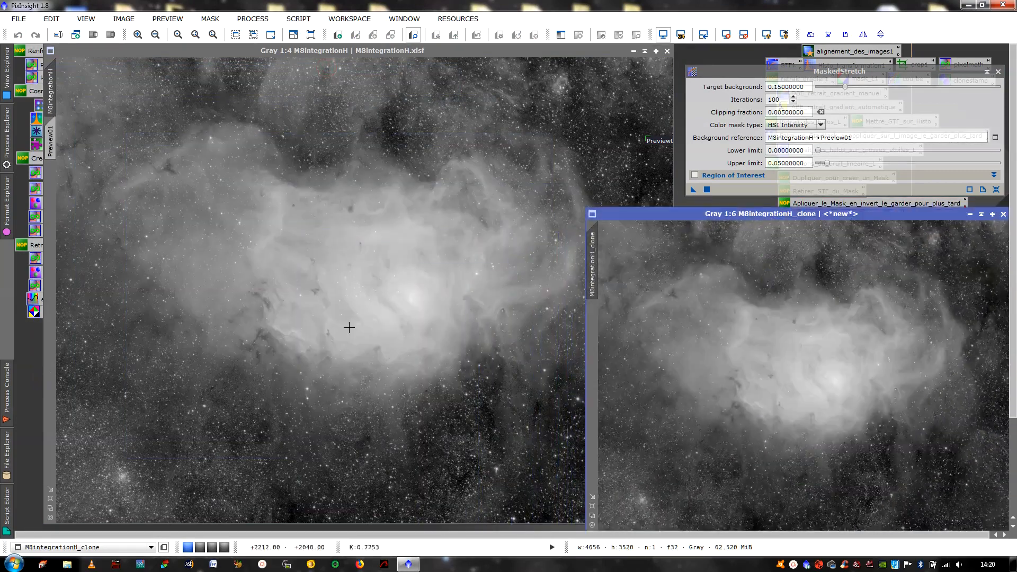
- Undo the stretch on the original M8integrationH and reapply MaskedStretch with a clipping fraction of 0.005
{"action": "left_click", "coordinate": [51, 509]}
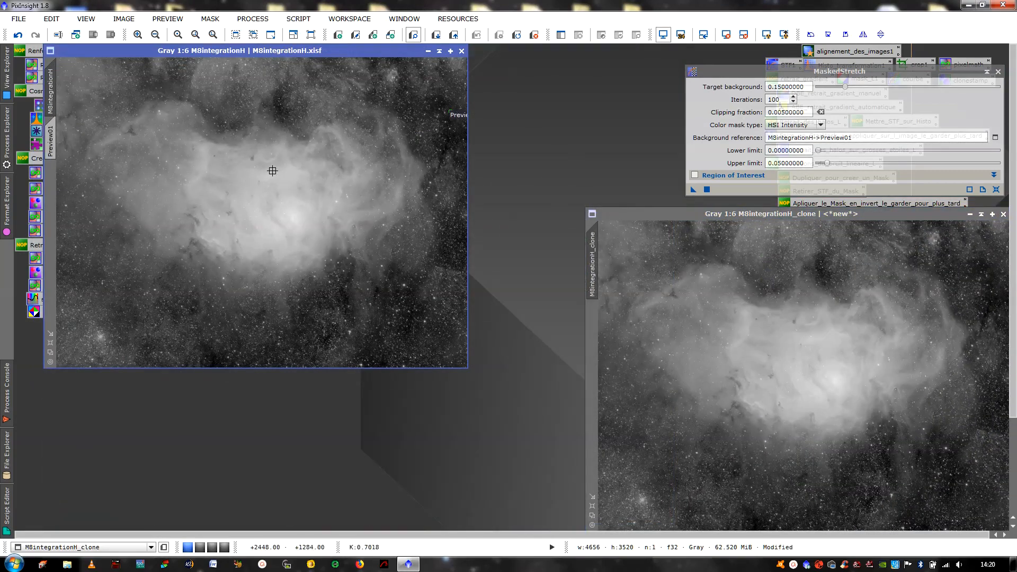
{"action": "left_click", "coordinate": [21, 36]}
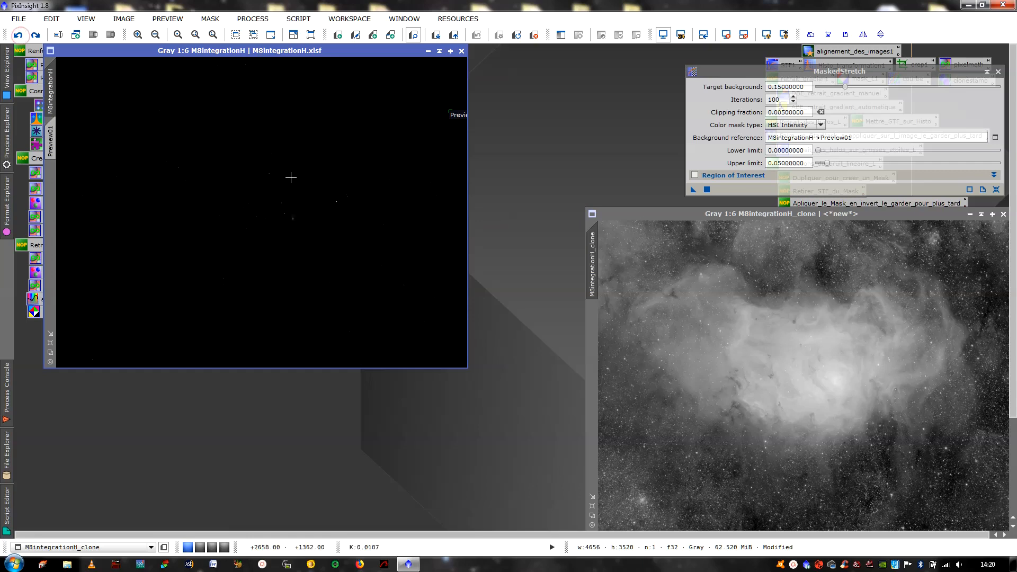
{"action": "left_click", "coordinate": [707, 190]}
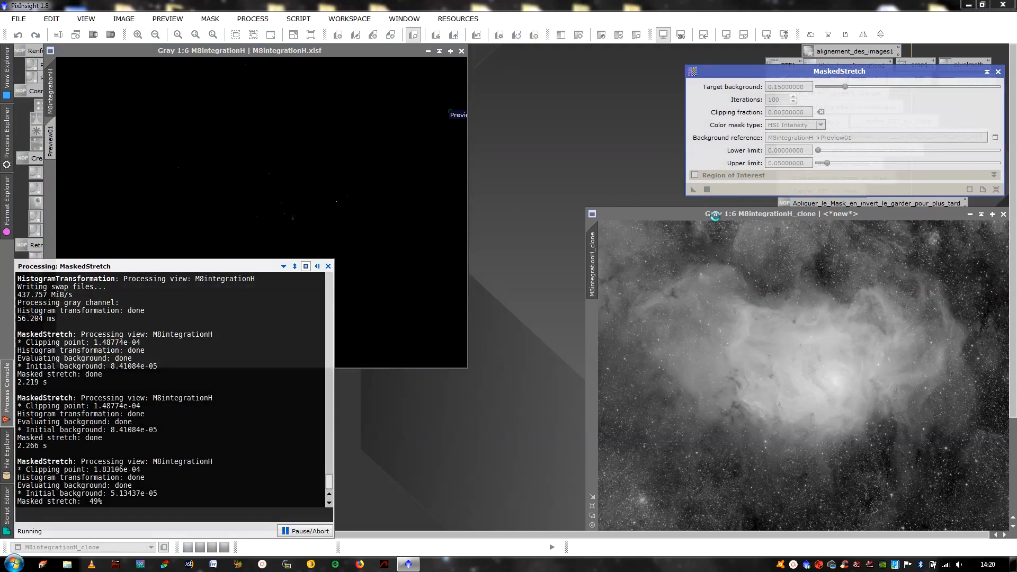
- Place M8integrationH_clone beside M8integrationH, clear of the MaskedStretch dialog, to compare the two stretches
{"action": "left_click_drag", "start_coordinate": [715, 216], "coordinate": [598, 53]}
{"action": "mouse_move", "coordinate": [736, 76]}
{"action": "left_mouse_down"}
{"action": "mouse_move", "coordinate": [676, 326]}
{"action": "mouse_move", "coordinate": [491, 392]}
{"action": "left_mouse_up"}
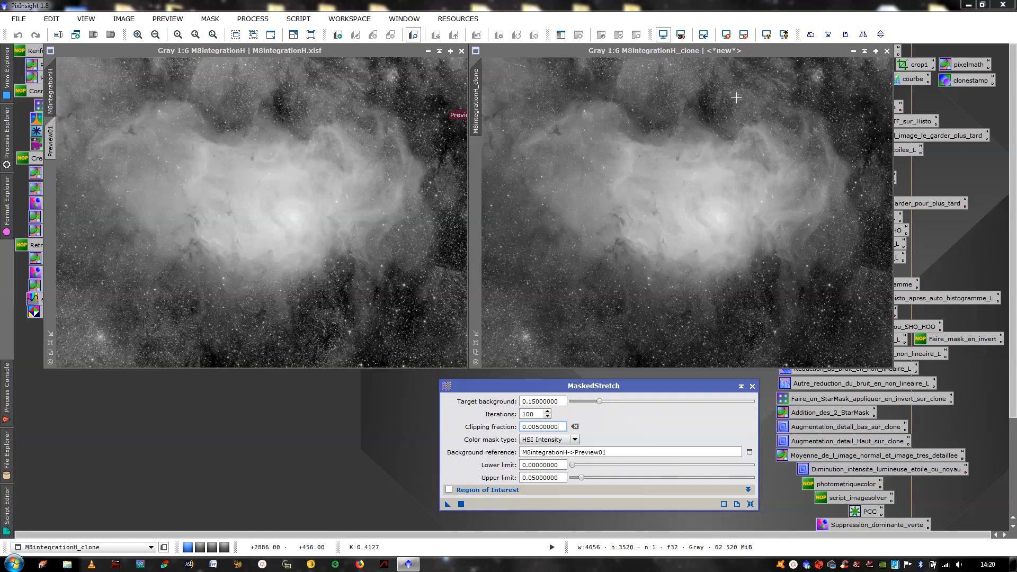
- Close M8integrationH_clone and the MaskedStretch dialog, keeping only the original image open
{"action": "left_click", "coordinate": [887, 51]}
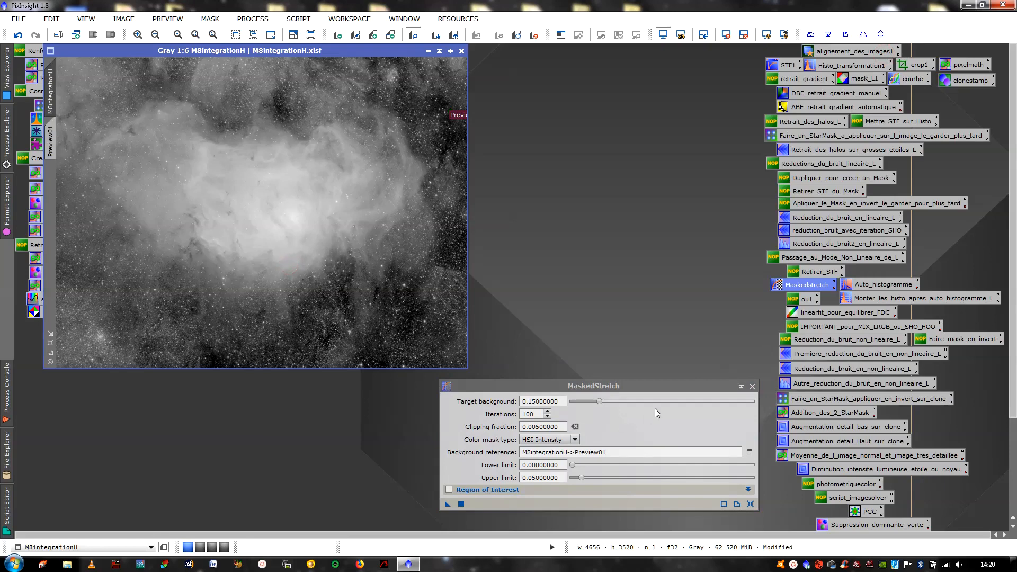
{"action": "left_click", "coordinate": [752, 386]}
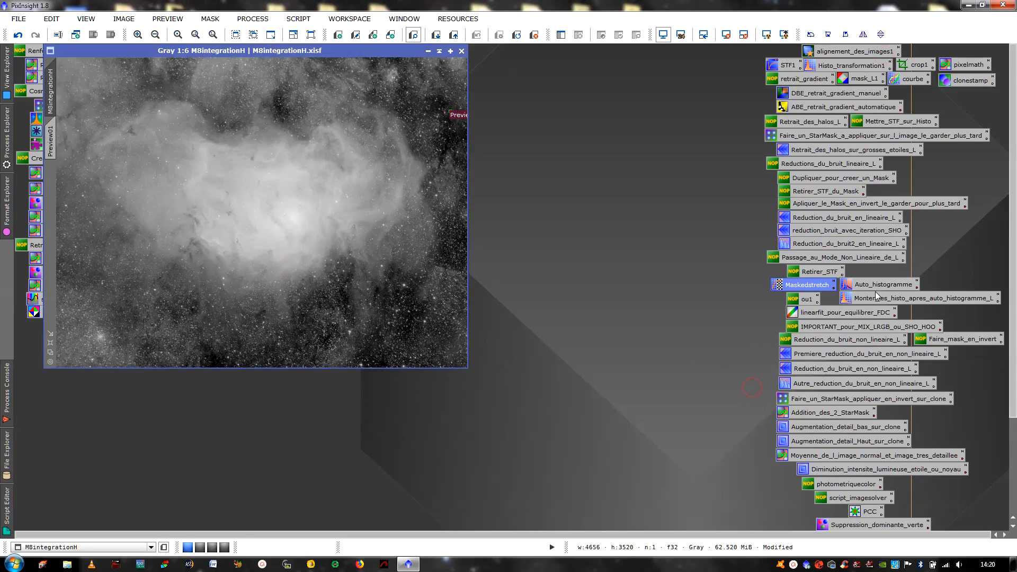
{"action": "left_click_drag", "start_coordinate": [276, 49], "coordinate": [336, 59]}
- Delete all previews from M8integrationH
{"action": "left_click", "coordinate": [263, 22]}
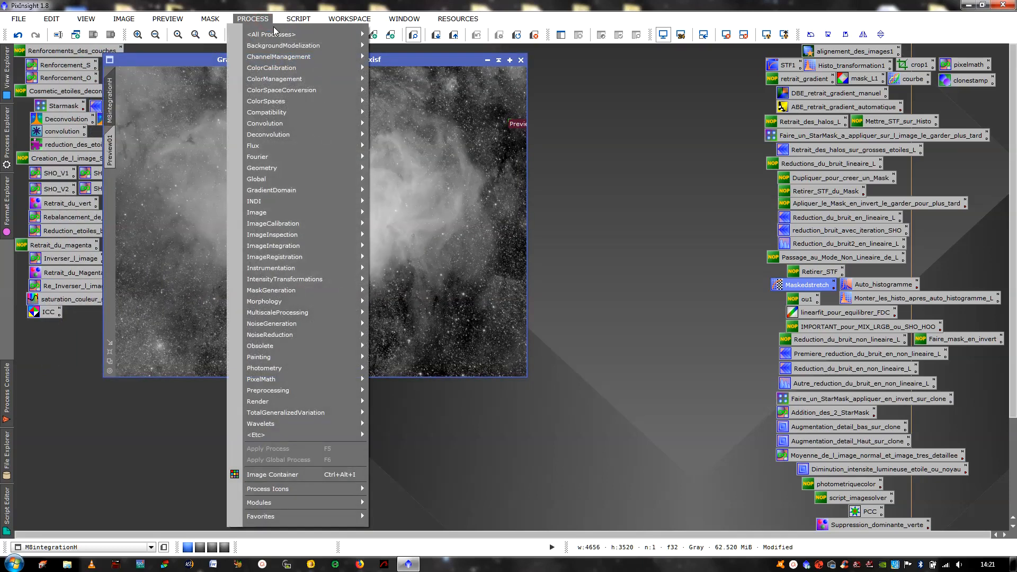
{"action": "mouse_move", "coordinate": [167, 18]}
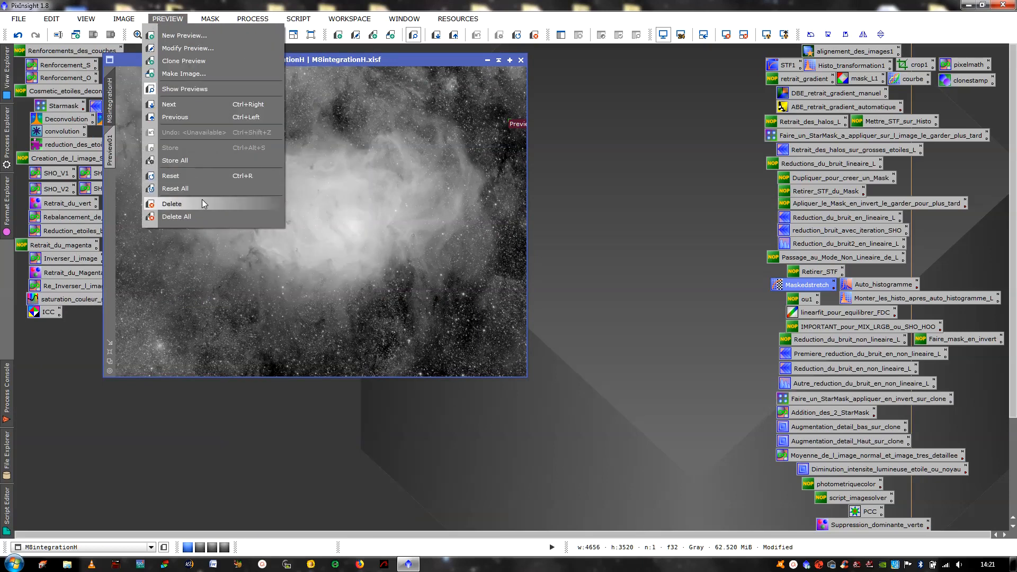
{"action": "left_click", "coordinate": [208, 221]}
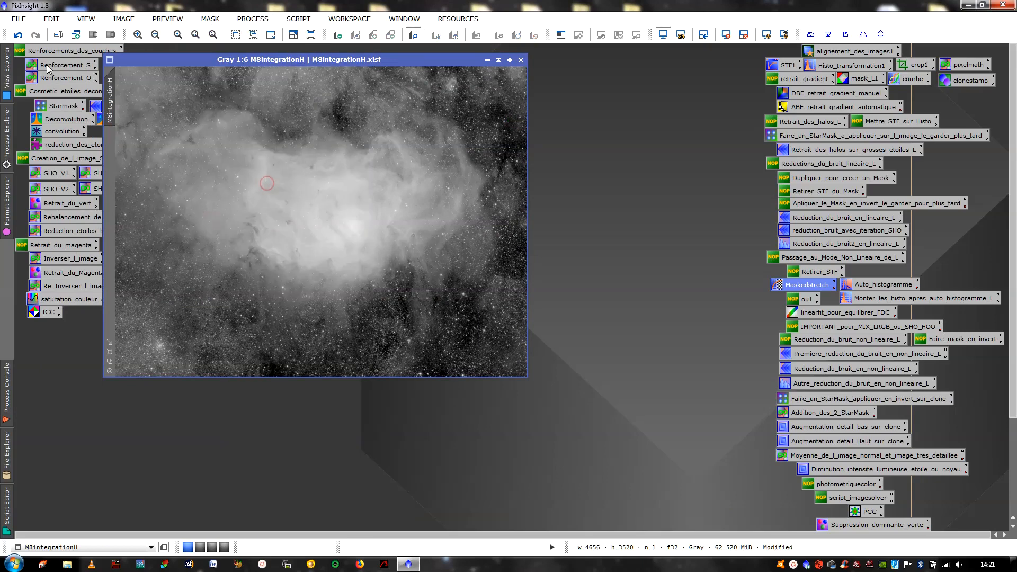
- Step M8integrationH back through its history to the linear state before MaskedStretch and delete the restored preview
{"action": "left_click", "coordinate": [20, 38]}
{"action": "left_click", "coordinate": [19, 38]}
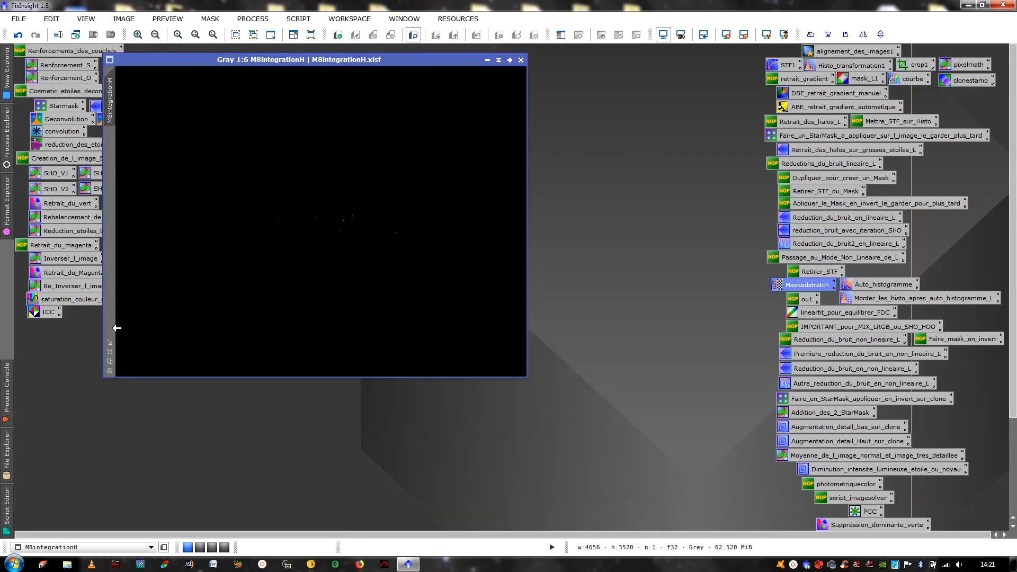
{"action": "left_click", "coordinate": [110, 352]}
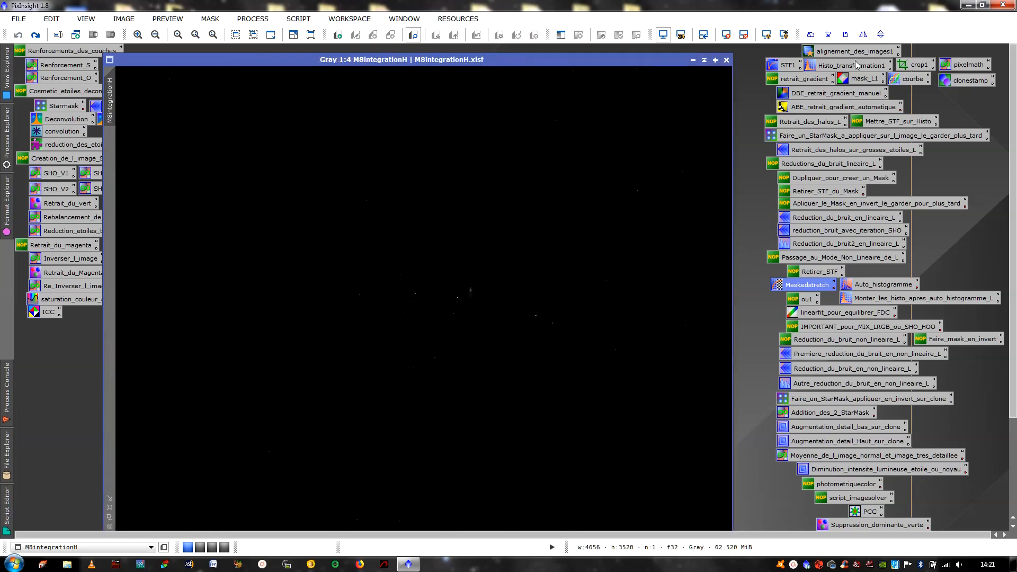
{"action": "left_click", "coordinate": [36, 34]}
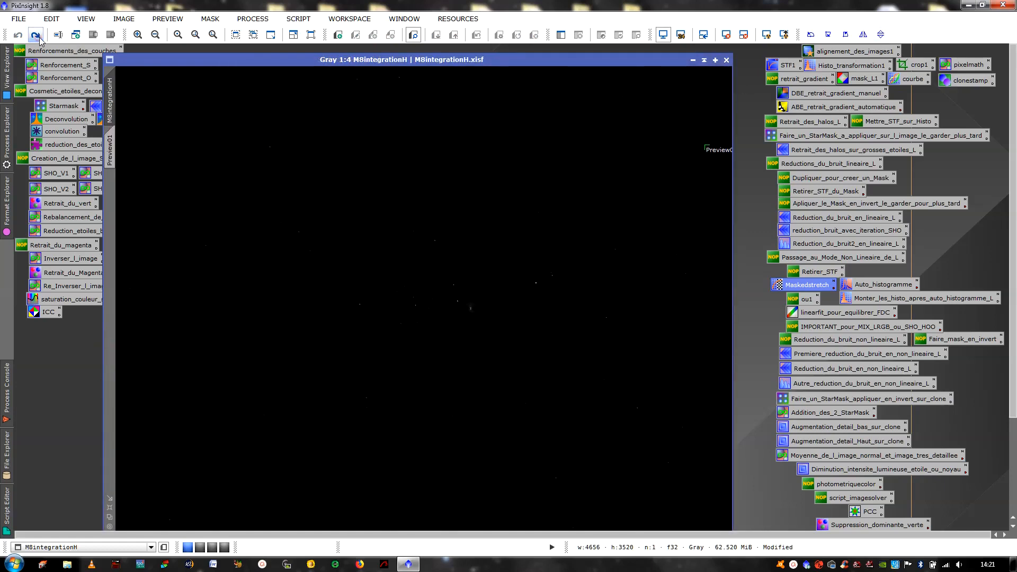
{"action": "left_click", "coordinate": [168, 18]}
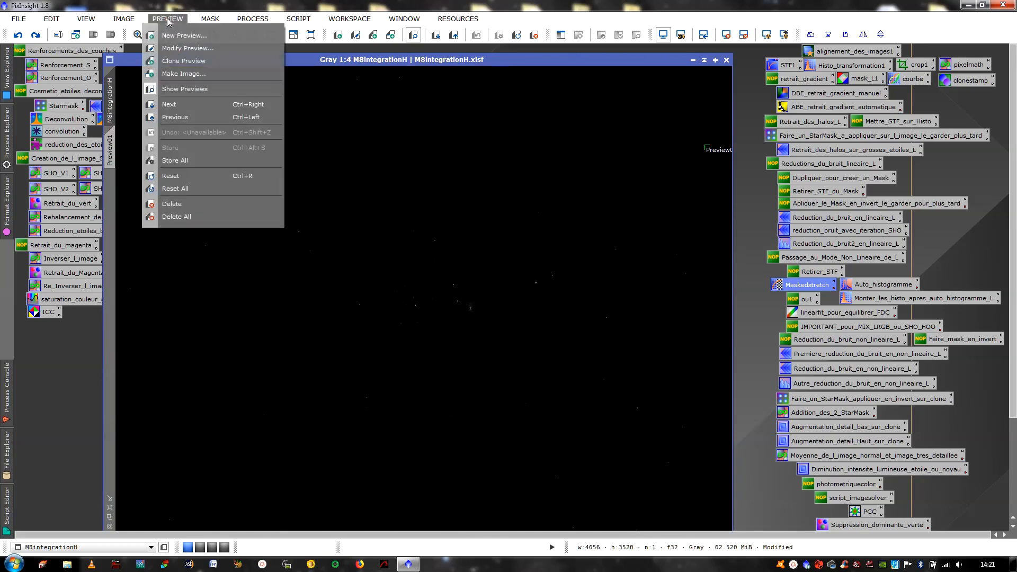
{"action": "left_click", "coordinate": [162, 215]}
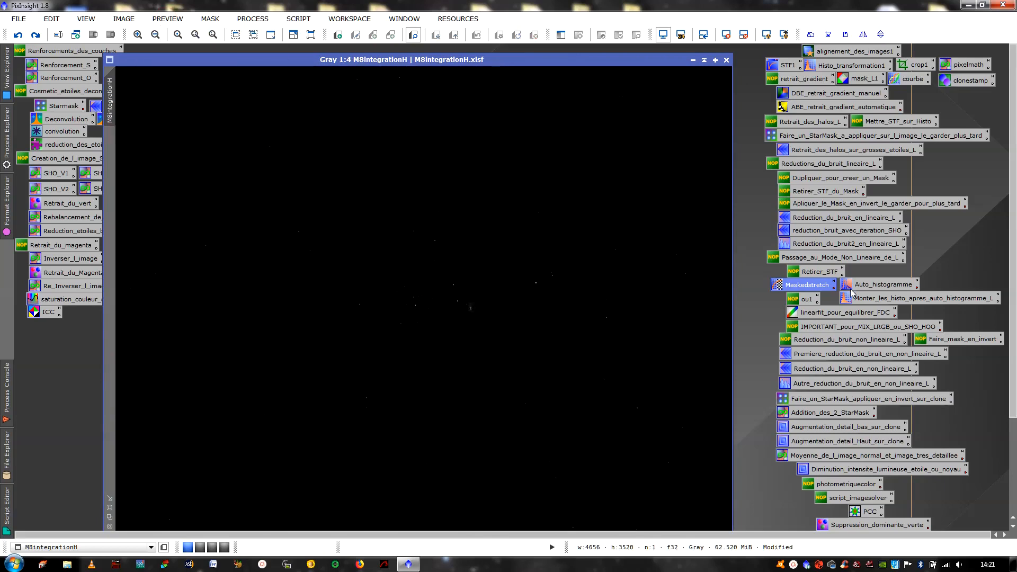
- Open the saved Auto_histogramme process and set its stretch method to Rational Interpolation (MTF)
{"action": "double_click", "coordinate": [868, 286]}
{"action": "left_click_drag", "start_coordinate": [561, 60], "coordinate": [515, 46]}
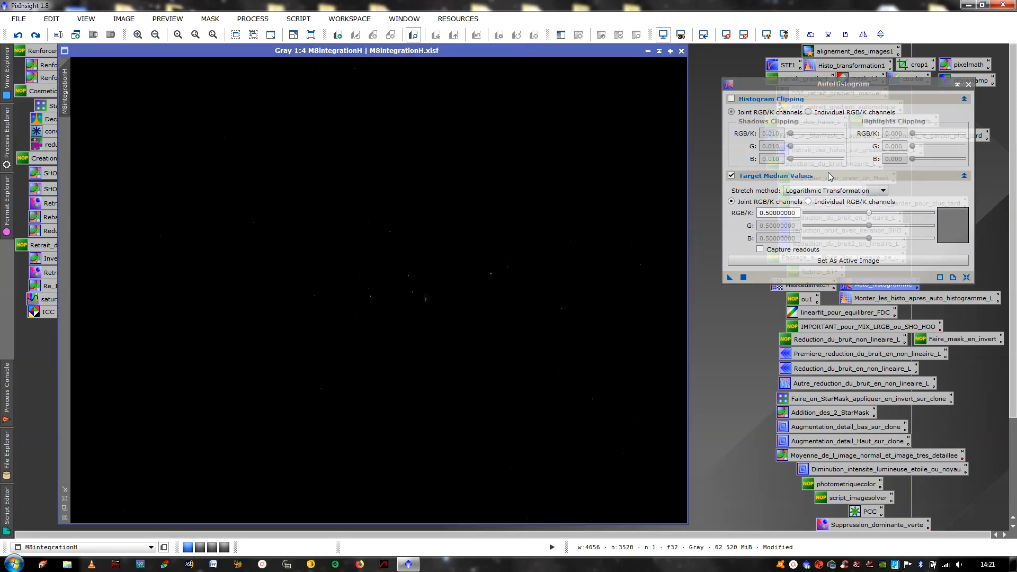
{"action": "left_click", "coordinate": [844, 194]}
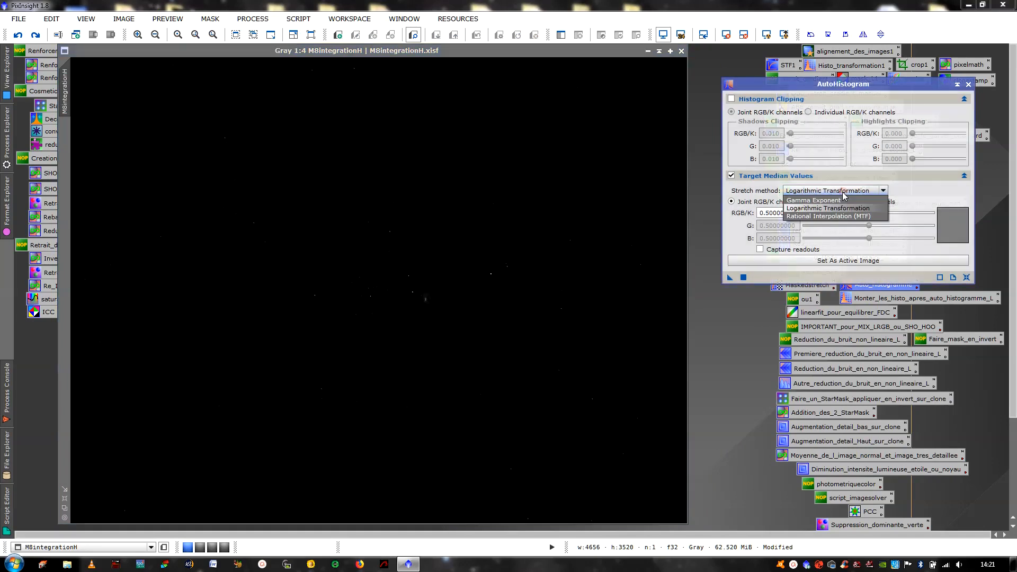
{"action": "left_click", "coordinate": [819, 216]}
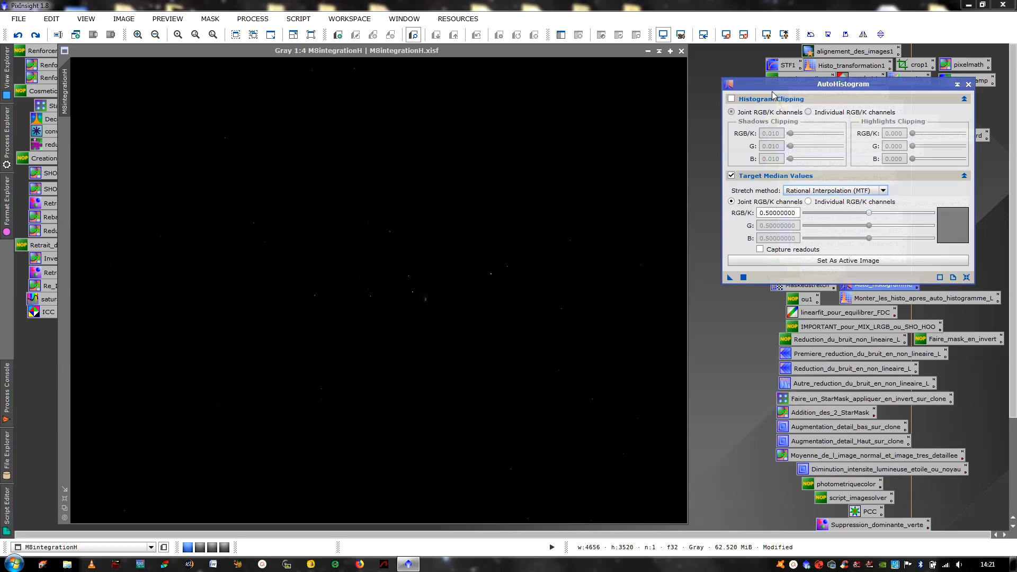
- Set the AutoHistogram target median value to 0.20 for joint RGB/K channels
{"action": "left_click_drag", "start_coordinate": [872, 215], "coordinate": [829, 214]}
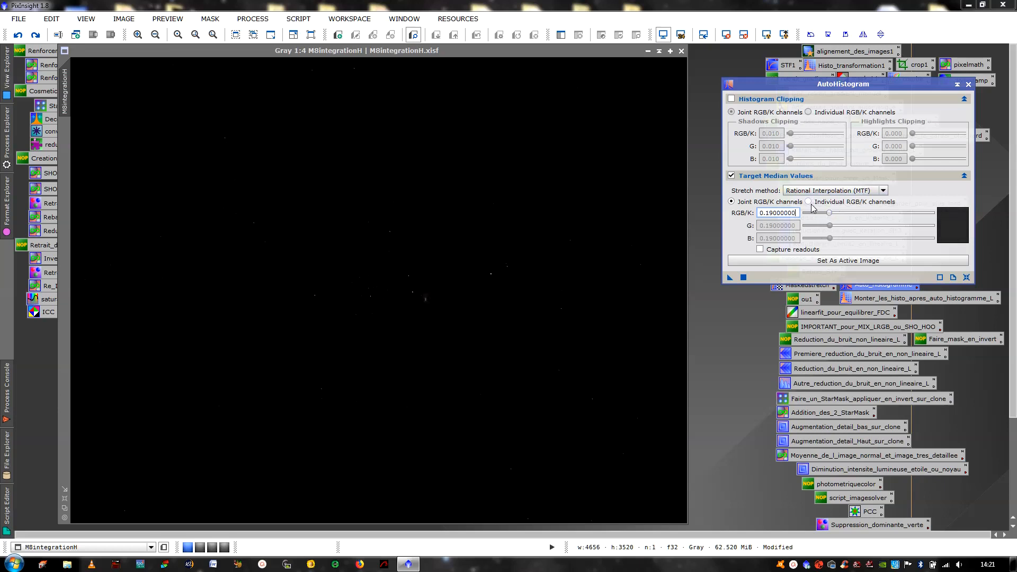
{"action": "left_click", "coordinate": [807, 201]}
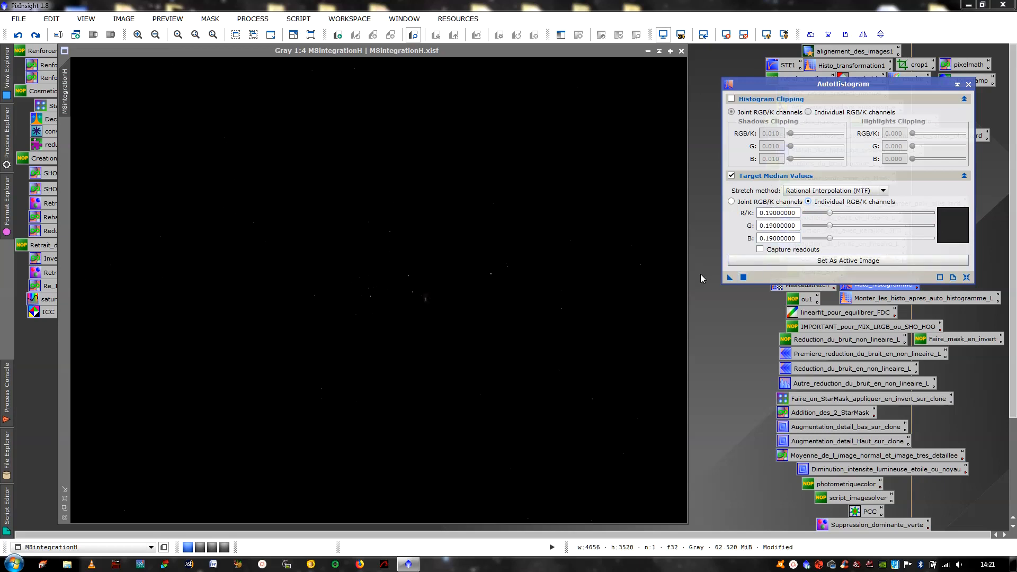
{"action": "left_click", "coordinate": [734, 203]}
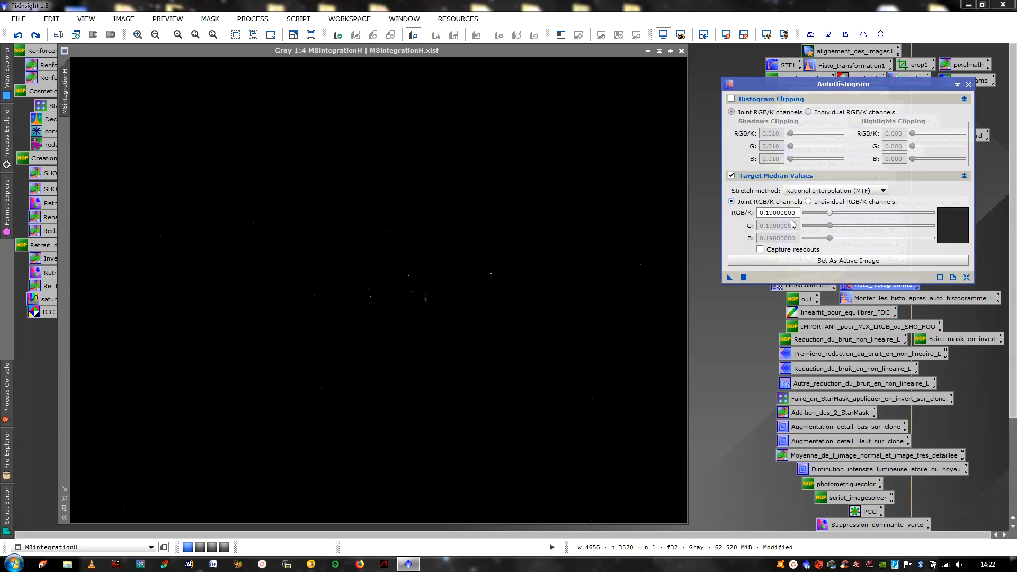
{"action": "left_click_drag", "start_coordinate": [830, 214], "coordinate": [833, 215]}
- Open Statistics for M8integrationH and place it below the AutoHistogram dialog to examine the image's values
{"action": "left_click", "coordinate": [298, 19]}
{"action": "mouse_move", "coordinate": [252, 19]}
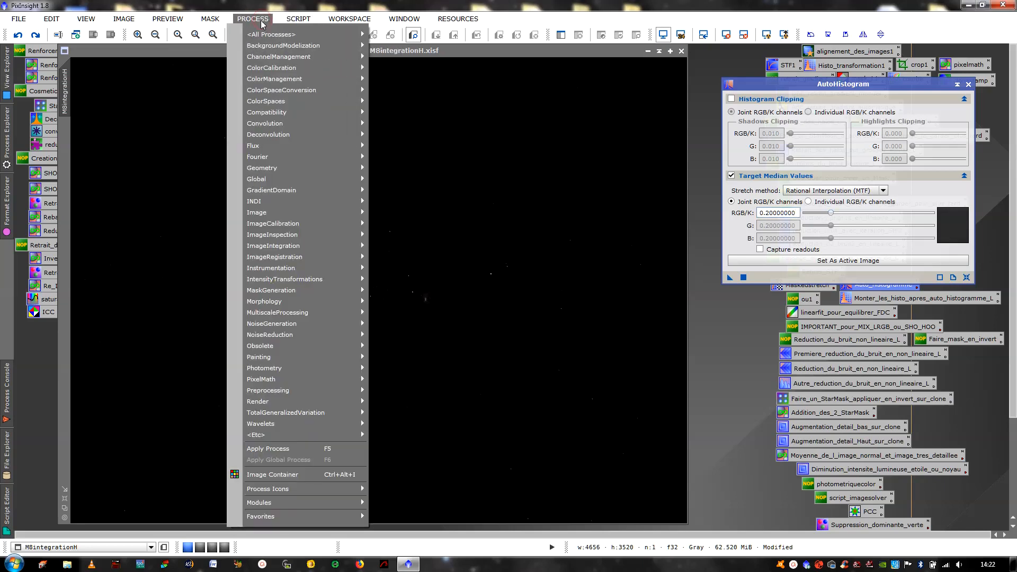
{"action": "mouse_move", "coordinate": [270, 34]}
{"action": "left_click", "coordinate": [608, 114]}
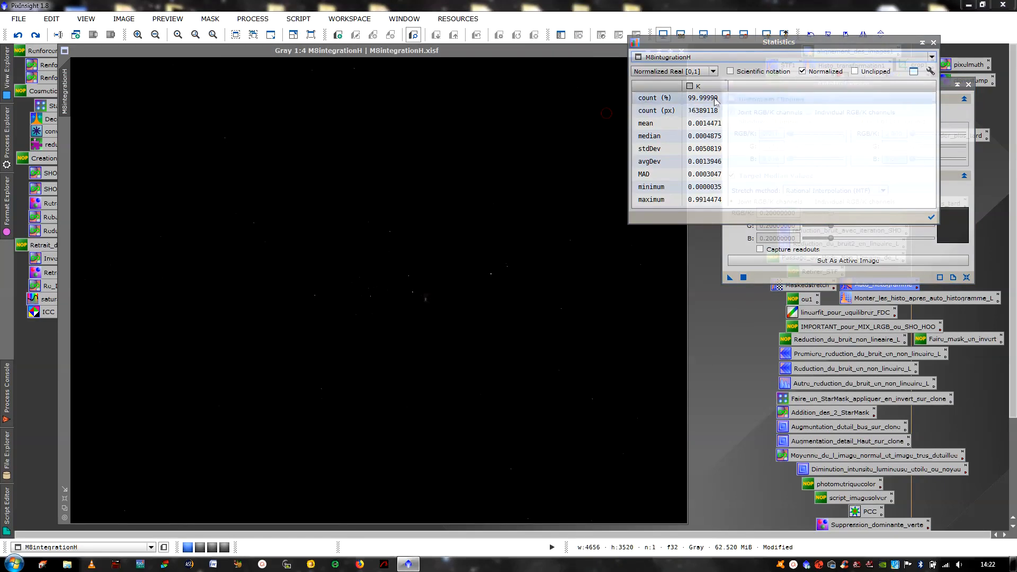
{"action": "left_click_drag", "start_coordinate": [745, 51], "coordinate": [821, 319]}
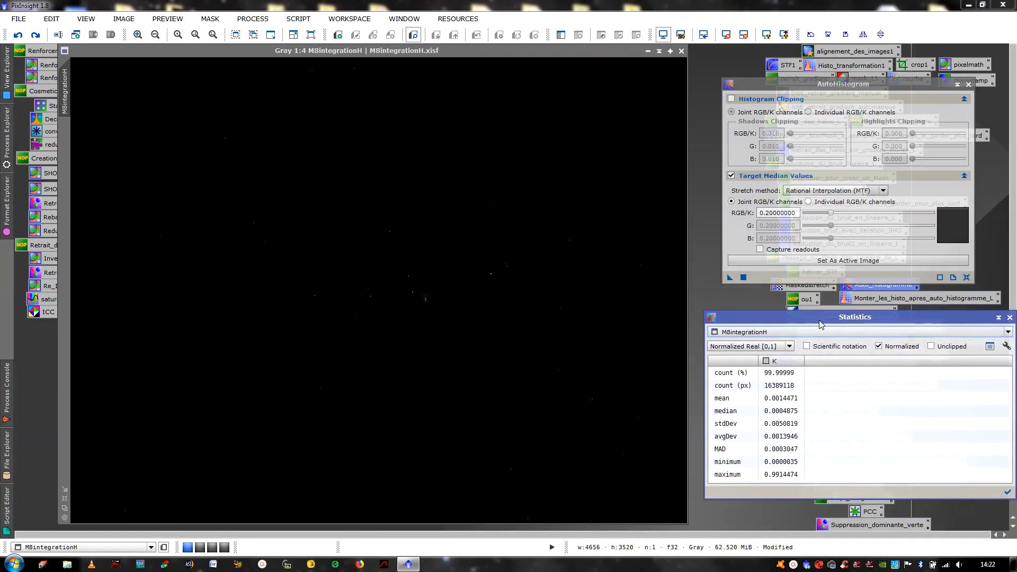
- Apply AutoHistogram to M8integrationH with the 0.20 target median
{"action": "left_click", "coordinate": [458, 176]}
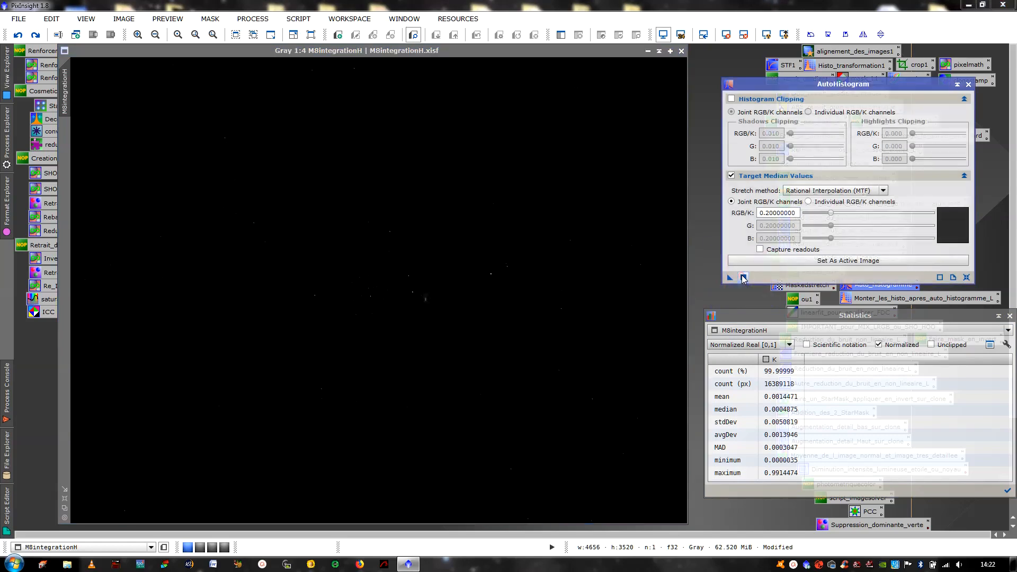
{"action": "left_click_drag", "start_coordinate": [730, 277], "coordinate": [611, 239]}
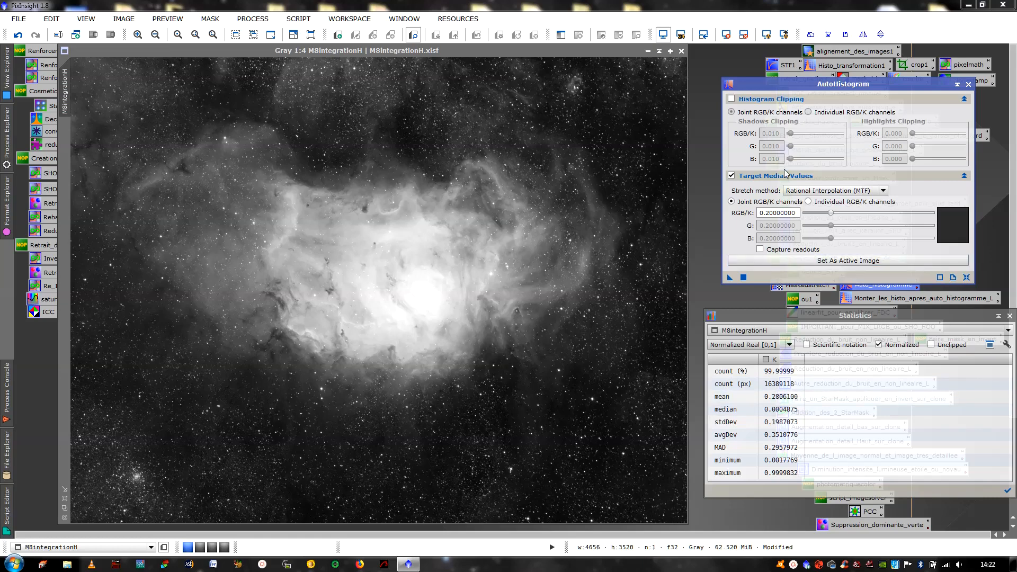
- Lower the AutoHistogram target median to 0.18, undo the previous stretch on M8integrationH and apply AutoHistogram again
{"action": "left_click", "coordinate": [830, 213]}
{"action": "left_click_drag", "start_coordinate": [828, 216], "coordinate": [827, 217]}
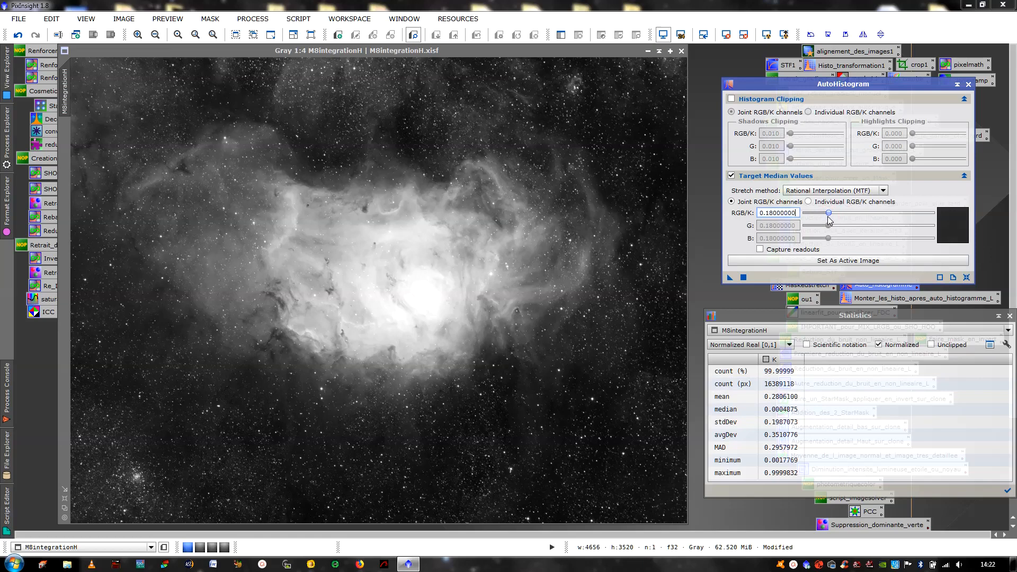
{"action": "left_click", "coordinate": [17, 34]}
{"action": "left_click", "coordinate": [744, 278]}
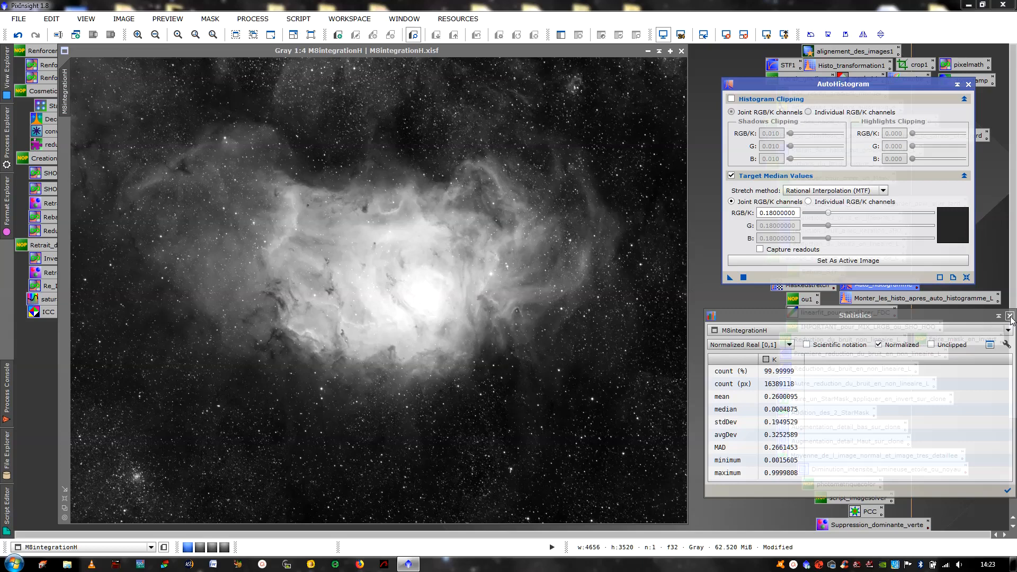
- Open the saved post-AutoHistogram HistogramTransformation, reset it at 1x horizontal zoom to examine the M8integrationH histogram, and close it
{"action": "double_click", "coordinate": [880, 299]}
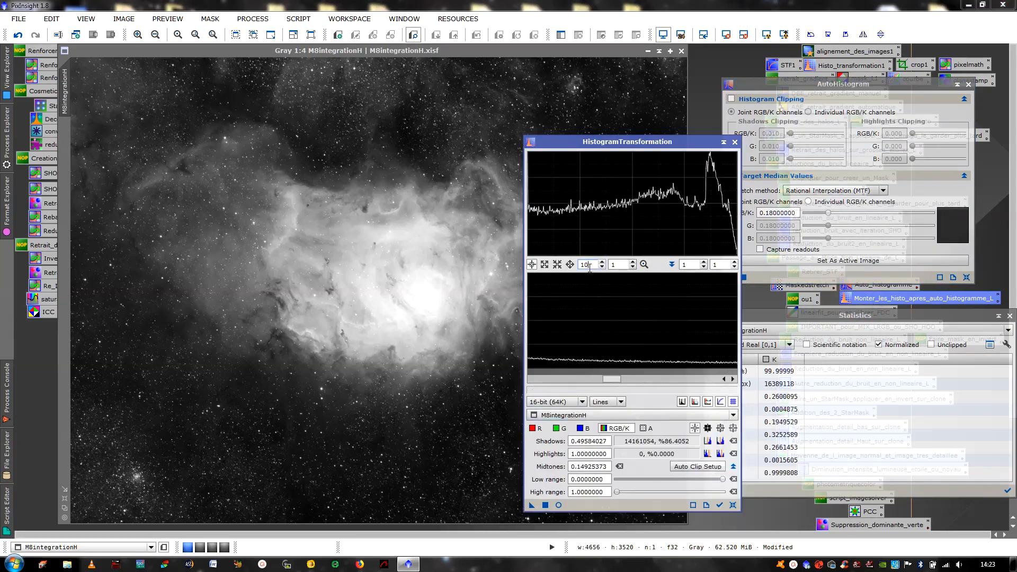
{"action": "key", "text": "BackSpace"}
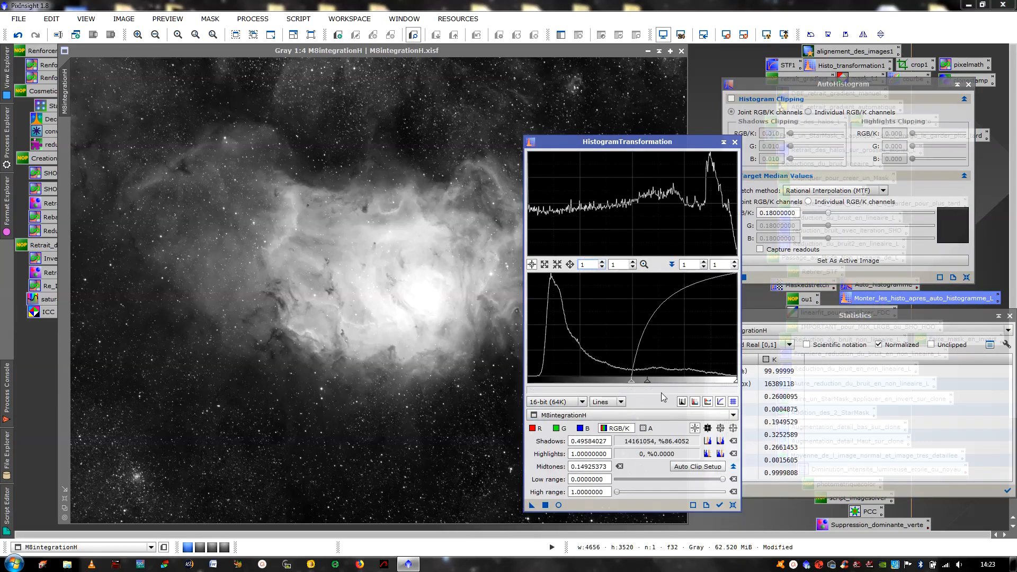
{"action": "left_click", "coordinate": [732, 505]}
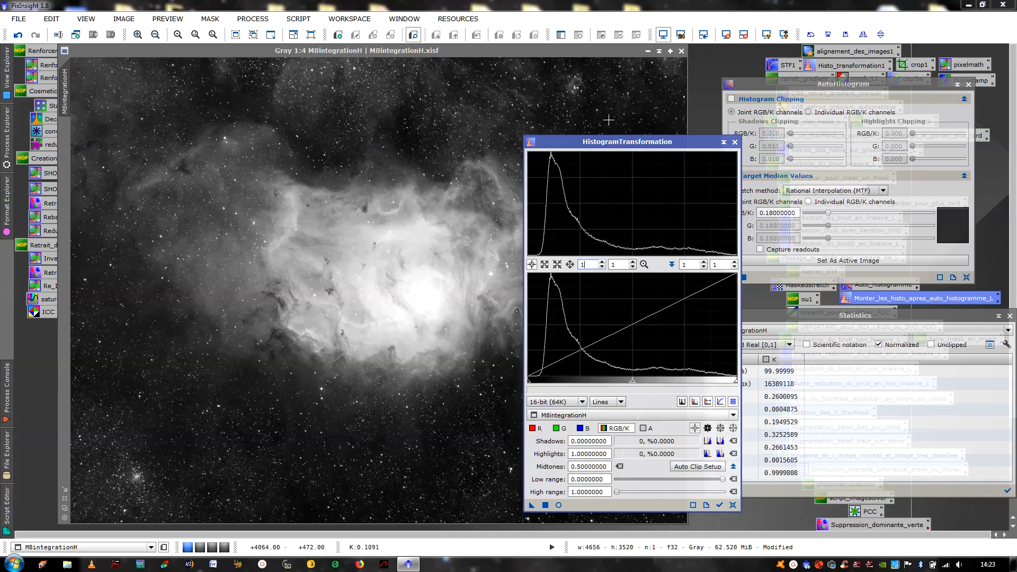
{"action": "left_click", "coordinate": [734, 142]}
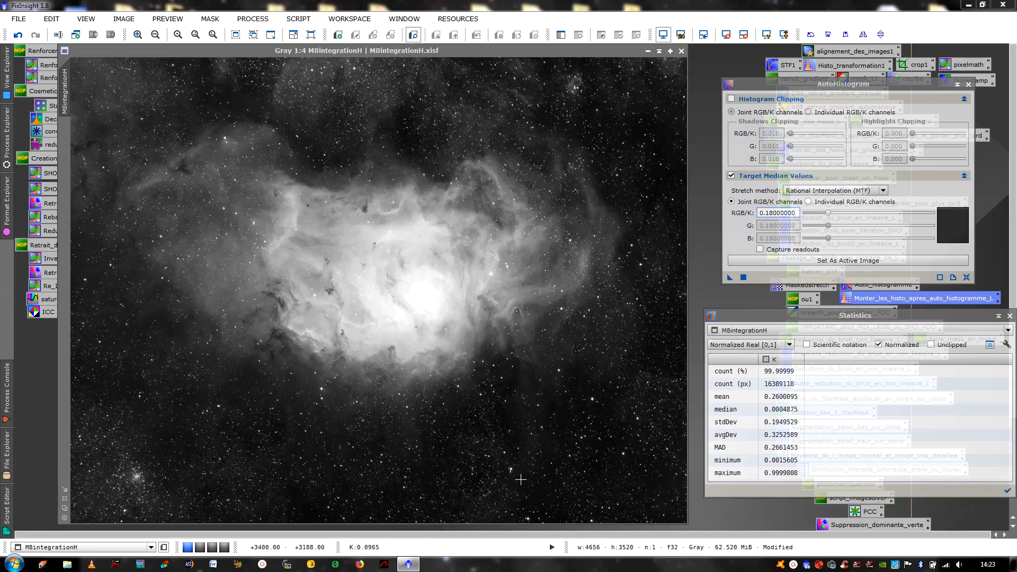
- Enable AutoHistogram's histogram clipping with 0.050 shadows clipping, undo the previous stretch on M8integrationH and apply the process again
{"action": "left_click_drag", "start_coordinate": [968, 316], "coordinate": [936, 325]}
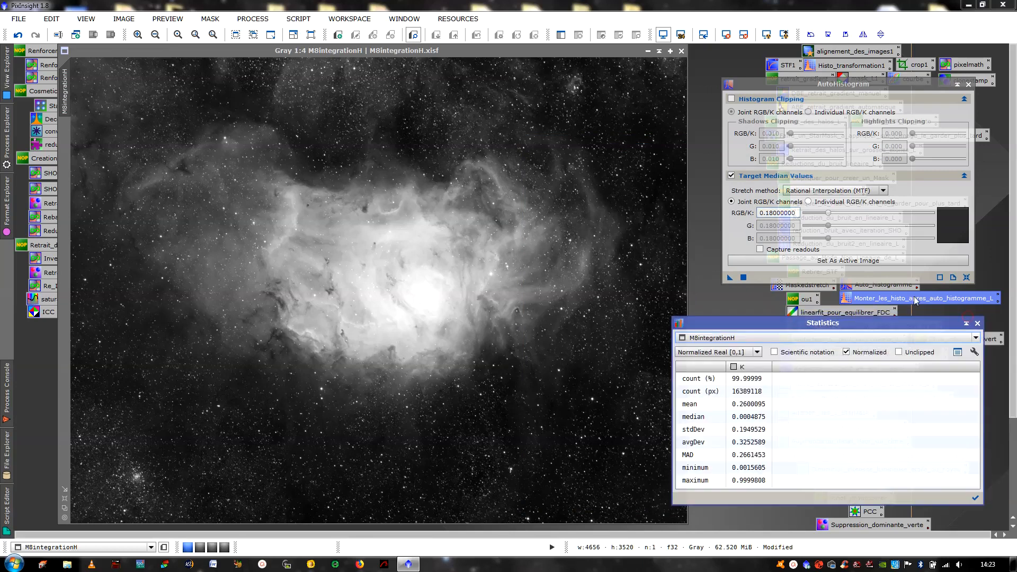
{"action": "left_click", "coordinate": [743, 120]}
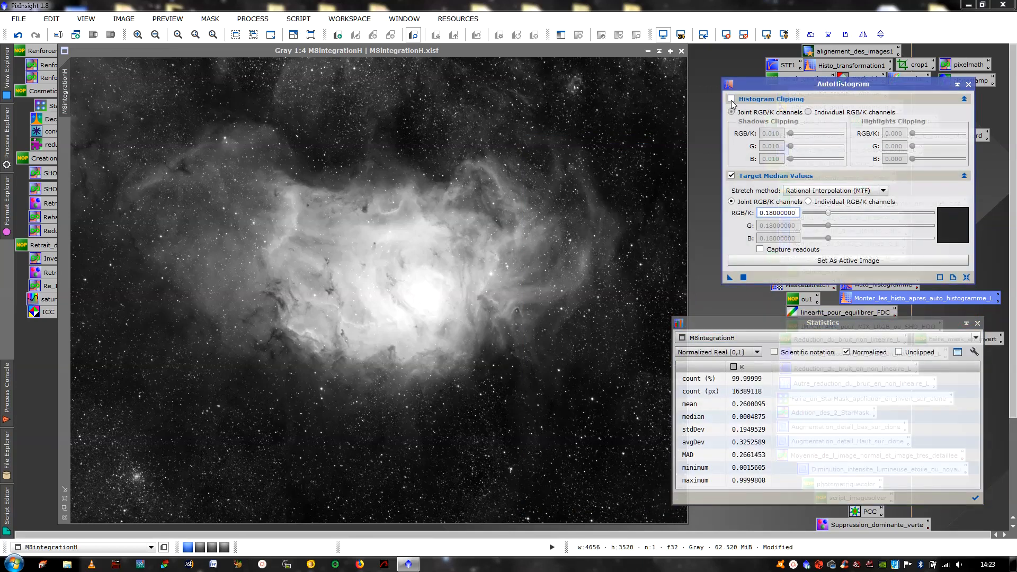
{"action": "left_click", "coordinate": [732, 99]}
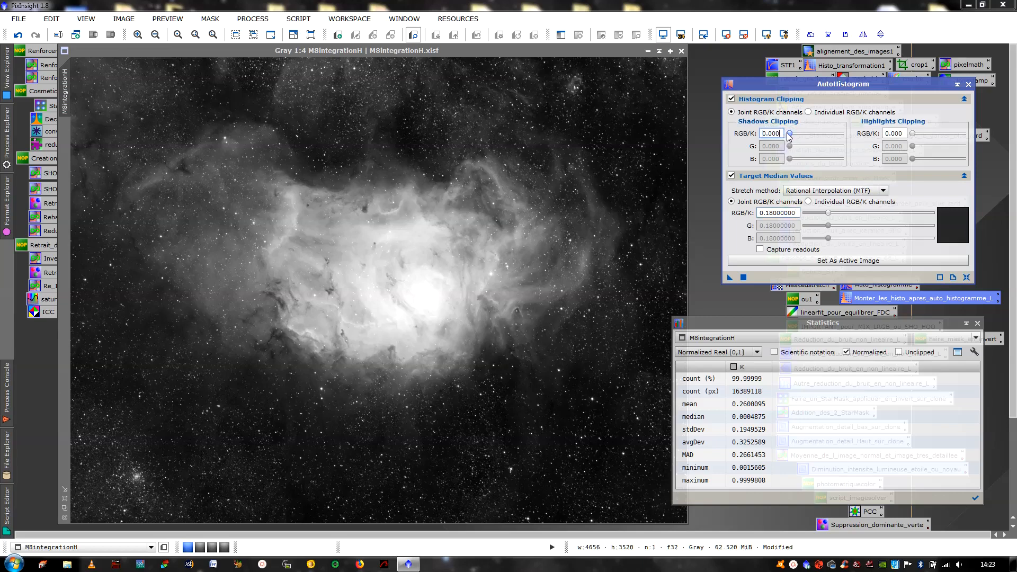
{"action": "mouse_move", "coordinate": [789, 134]}
{"action": "left_mouse_down"}
{"action": "mouse_move", "coordinate": [819, 138]}
{"action": "mouse_move", "coordinate": [793, 142]}
{"action": "left_mouse_up"}
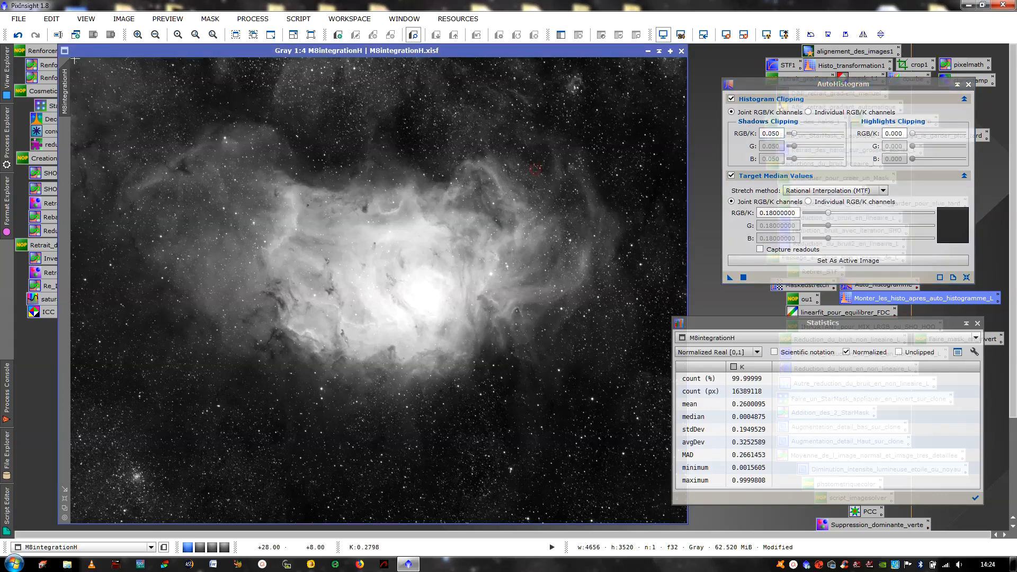
{"action": "left_click", "coordinate": [19, 35]}
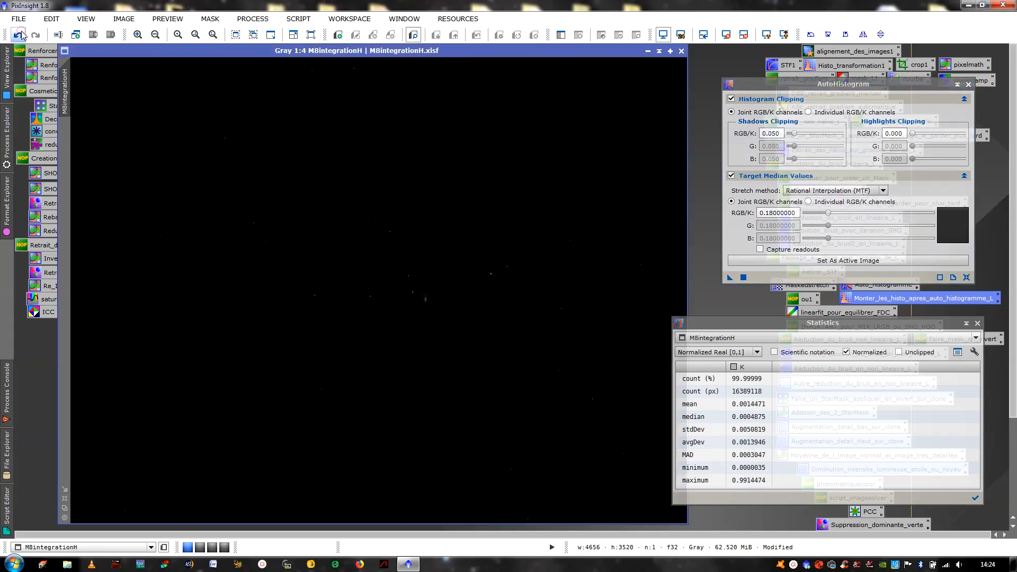
{"action": "left_click", "coordinate": [744, 277]}
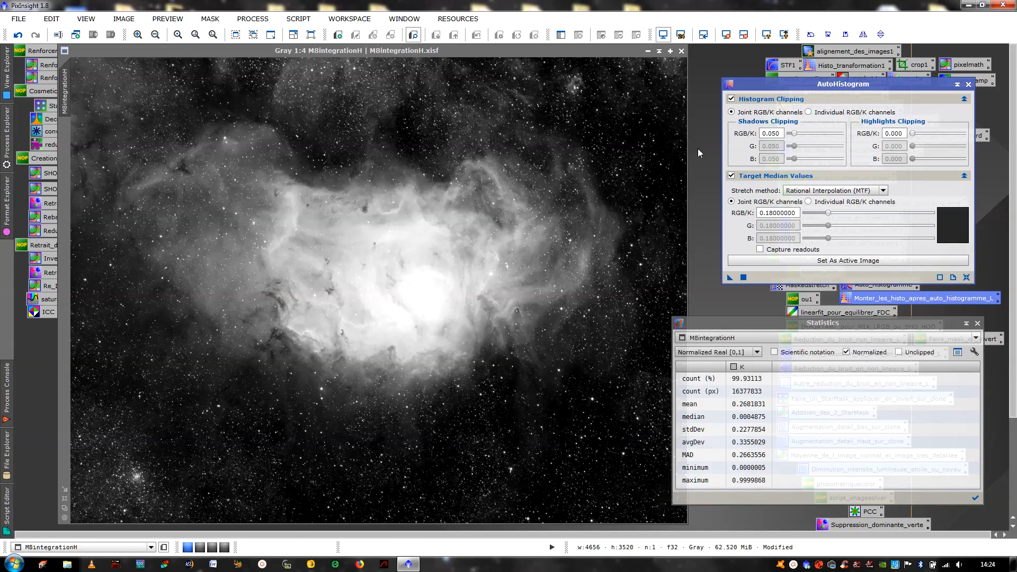
- Disable AutoHistogram's histogram clipping, undo the clipped stretch on M8integrationH and reapply the process with only the target median
{"action": "left_click", "coordinate": [731, 101]}
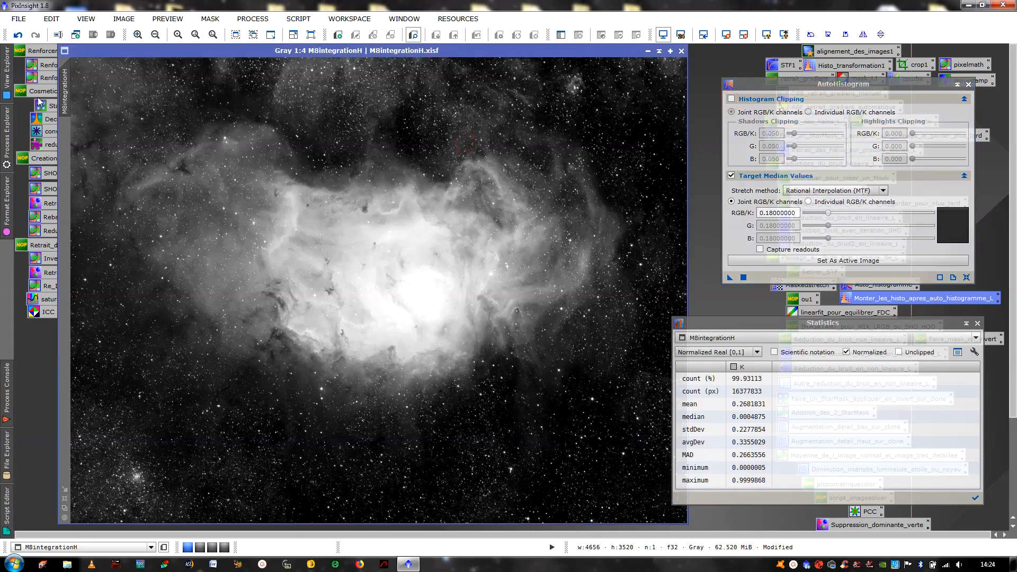
{"action": "left_click", "coordinate": [18, 34]}
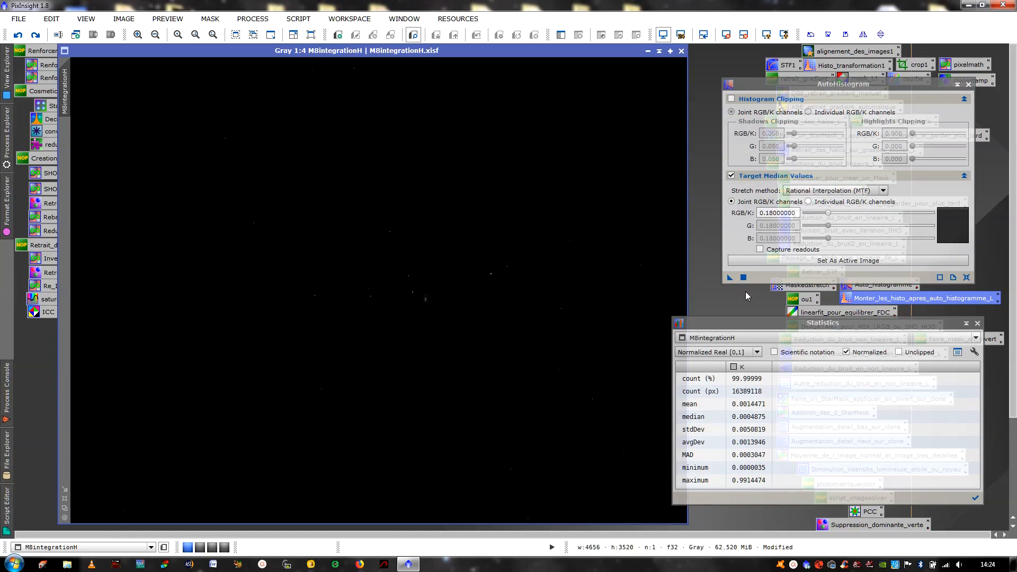
{"action": "left_click", "coordinate": [743, 277]}
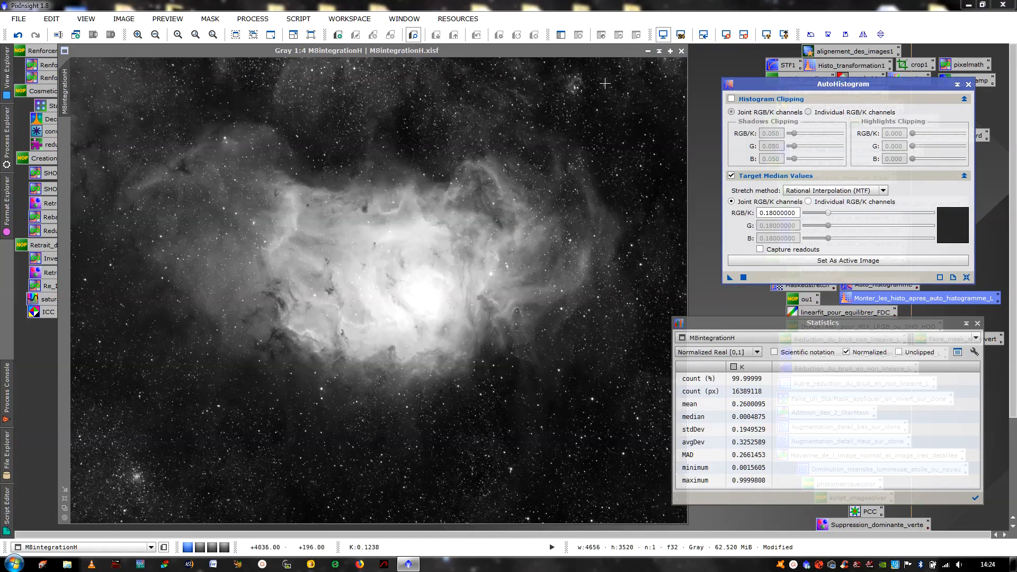
- Duplicate the stretched, unclipped M8integrationH image and place the clone beside the original for comparison
{"action": "left_click_drag", "start_coordinate": [571, 53], "coordinate": [491, 63]}
{"action": "right_click", "coordinate": [474, 196]}
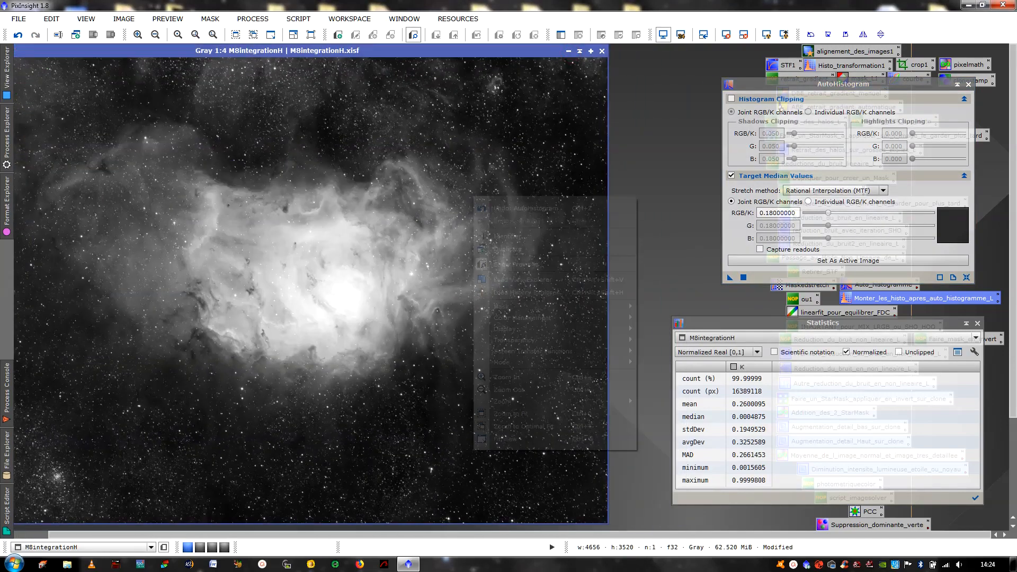
{"action": "left_click", "coordinate": [517, 255]}
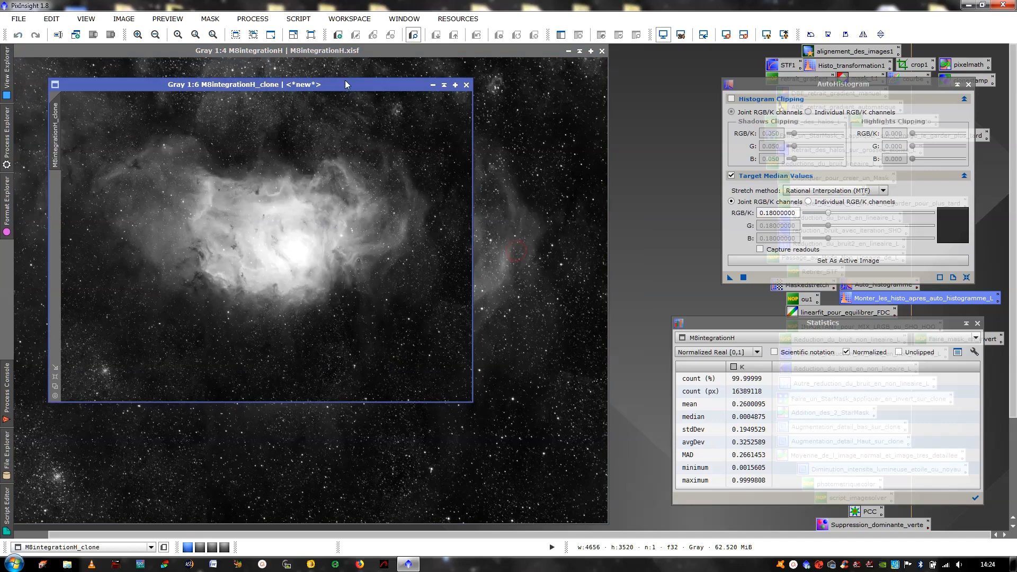
{"action": "mouse_move", "coordinate": [345, 81]}
{"action": "left_mouse_down"}
{"action": "mouse_move", "coordinate": [628, 91]}
{"action": "mouse_move", "coordinate": [767, 54]}
{"action": "mouse_move", "coordinate": [898, 50]}
{"action": "left_mouse_up"}
- Undo the stretch on the original M8integrationH, re-enable histogram clipping and apply AutoHistogram with 0.050 shadows clipping
{"action": "left_click", "coordinate": [430, 179]}
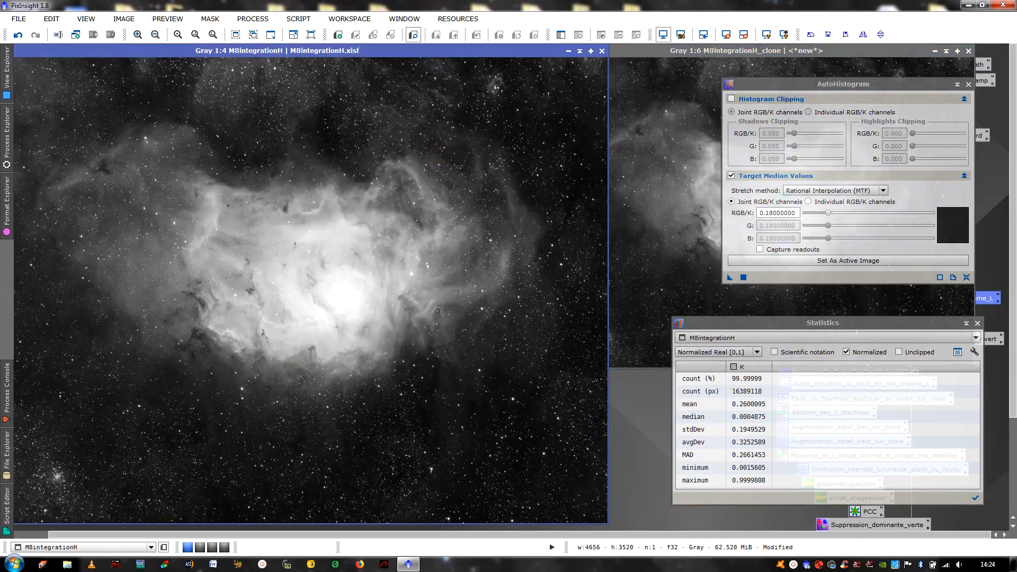
{"action": "left_click", "coordinate": [17, 35]}
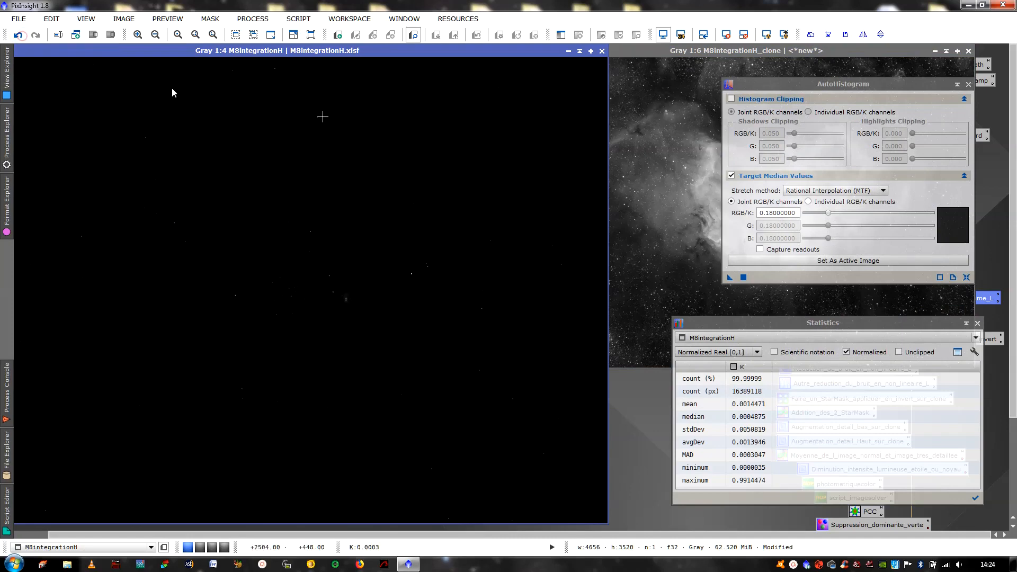
{"action": "left_click", "coordinate": [735, 101]}
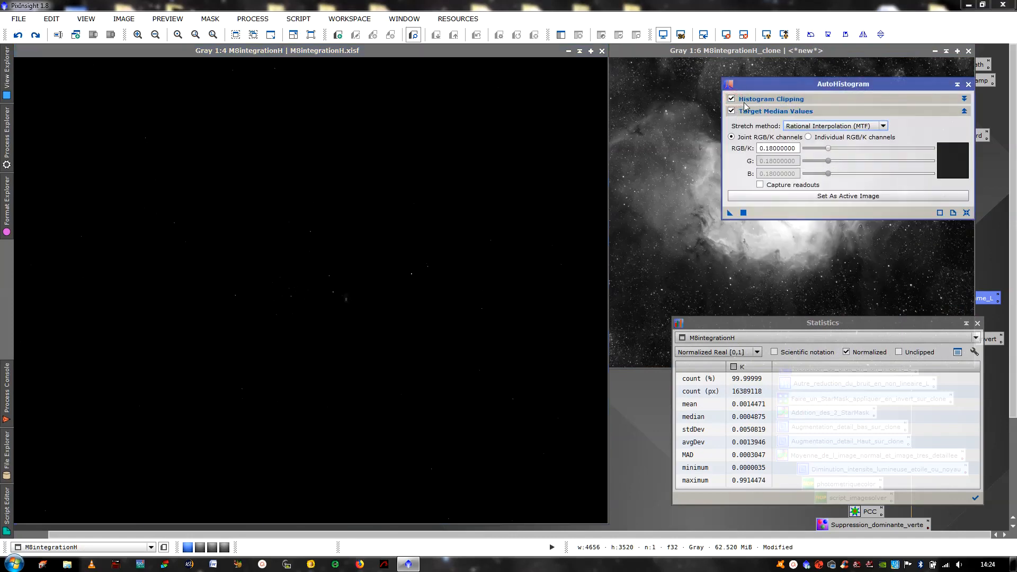
{"action": "left_click", "coordinate": [732, 100]}
{"action": "left_click", "coordinate": [504, 248]}
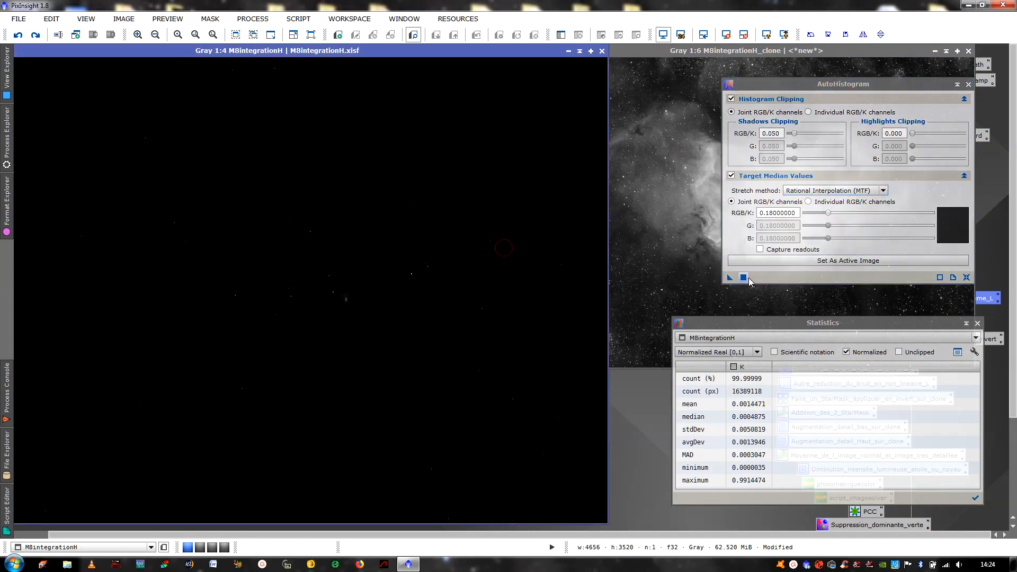
{"action": "left_click", "coordinate": [744, 277]}
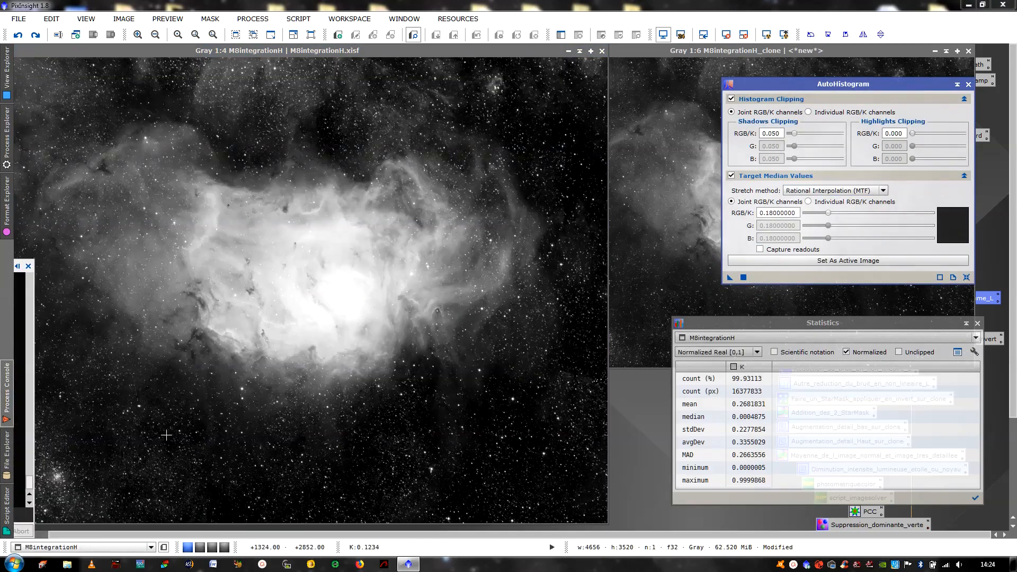
- Arrange M8integrationH and its clone side by side at 1:6, close AutoHistogram and place Statistics below the images
{"action": "left_click_drag", "start_coordinate": [419, 55], "coordinate": [458, 51]}
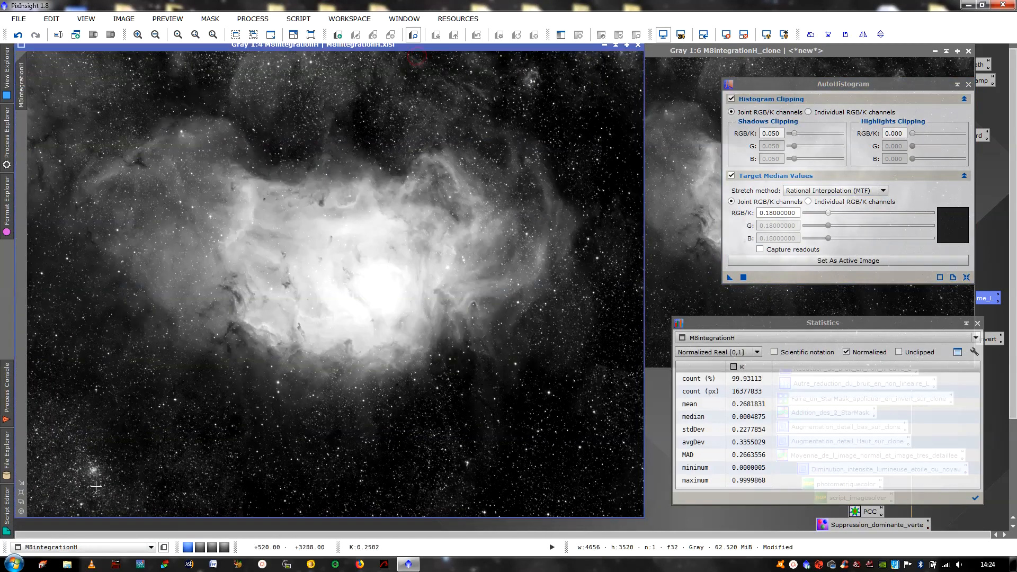
{"action": "left_click", "coordinate": [22, 502]}
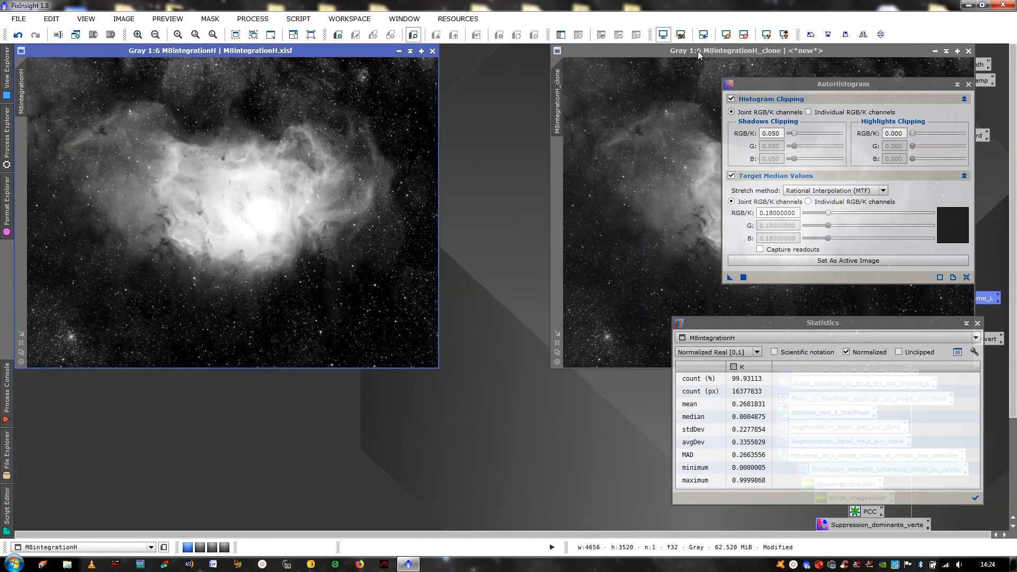
{"action": "mouse_move", "coordinate": [697, 51]}
{"action": "left_mouse_down"}
{"action": "mouse_move", "coordinate": [593, 79]}
{"action": "mouse_move", "coordinate": [588, 58]}
{"action": "left_mouse_up"}
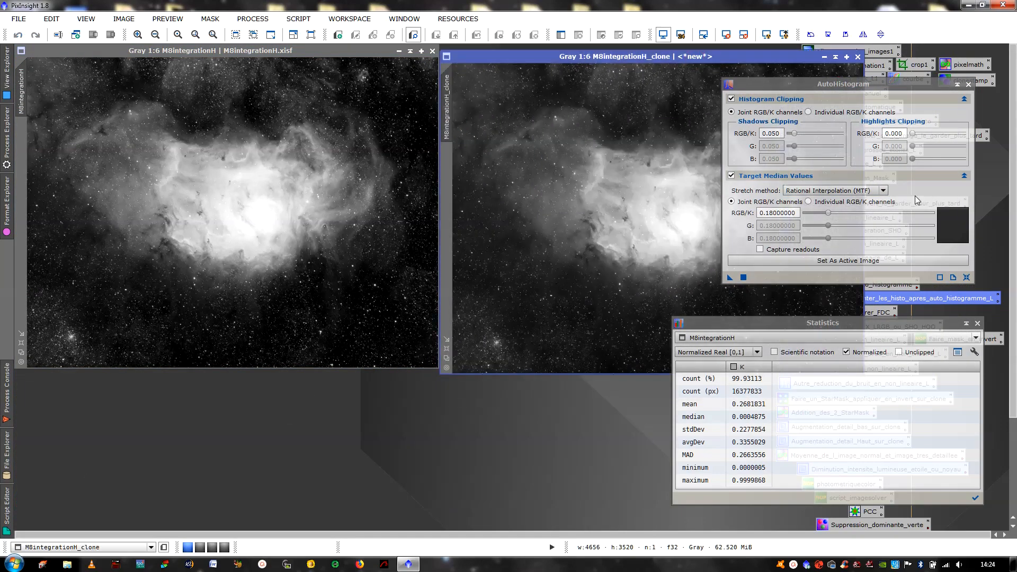
{"action": "left_click", "coordinate": [968, 84]}
{"action": "left_click_drag", "start_coordinate": [717, 324], "coordinate": [471, 400]}
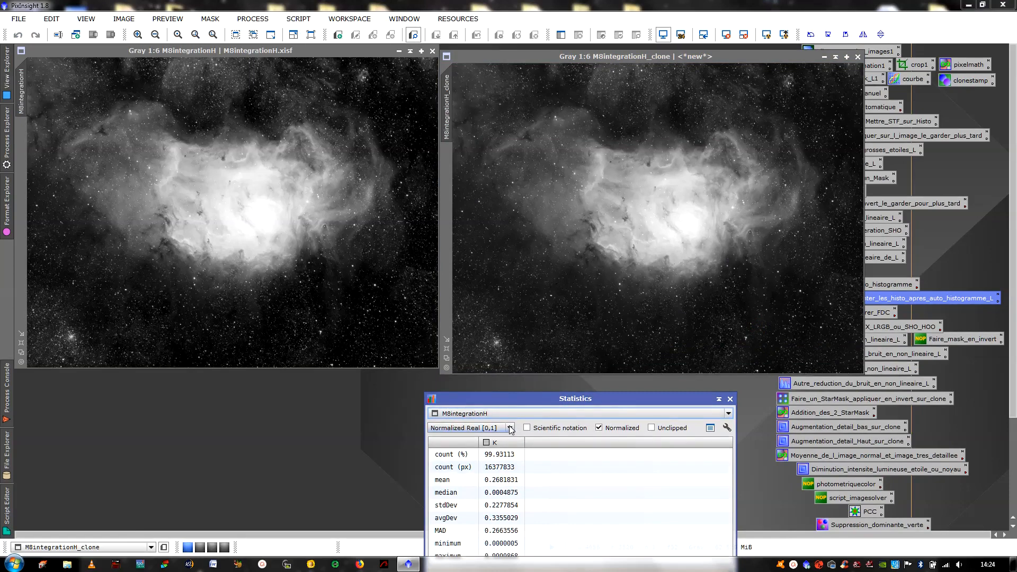
- Compare the statistics and appearance of the clipped M8integrationH with those of its unclipped clone, with both windows aligned
{"action": "left_click", "coordinate": [312, 271]}
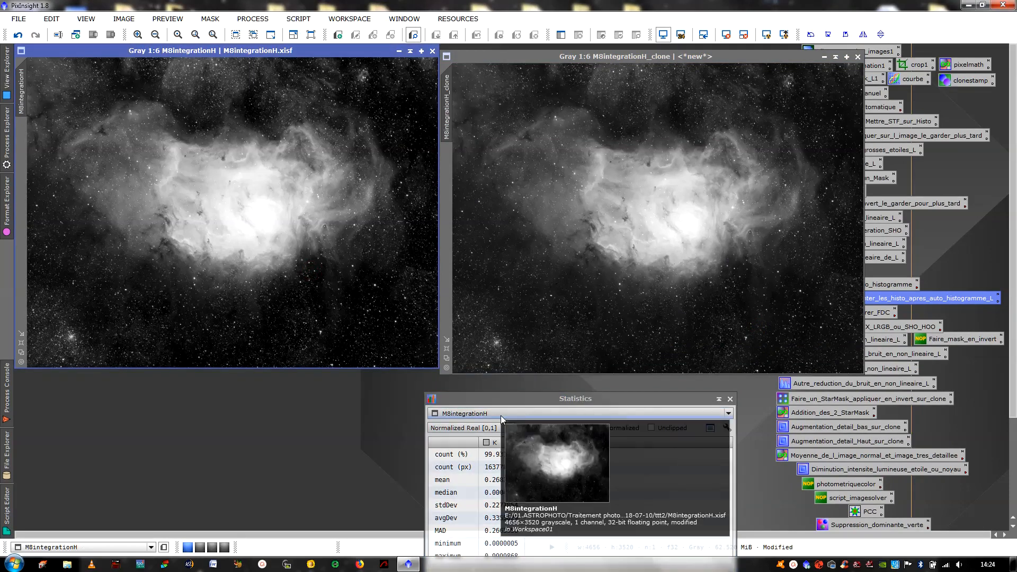
{"action": "left_click", "coordinate": [522, 414]}
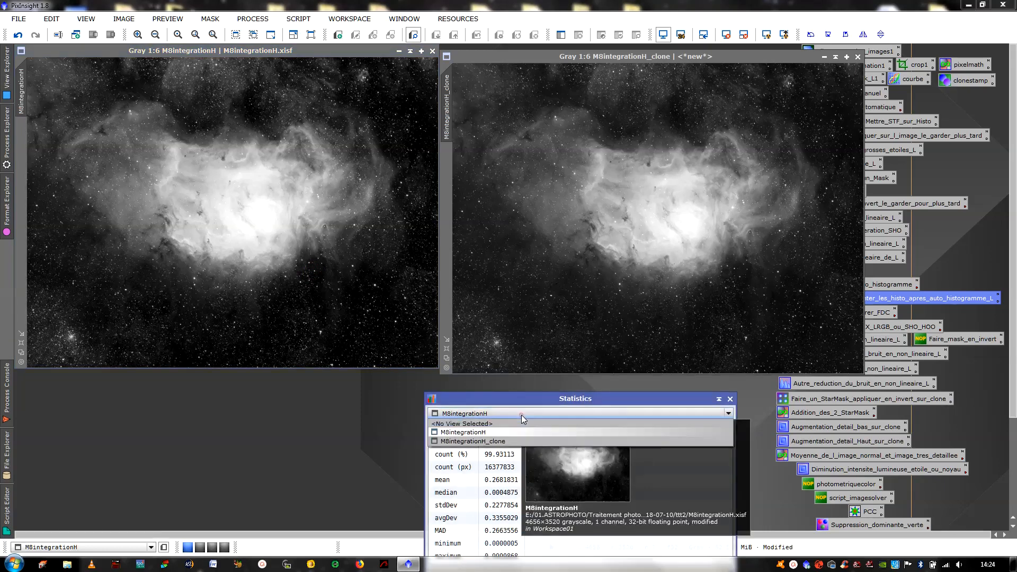
{"action": "left_click", "coordinate": [505, 444]}
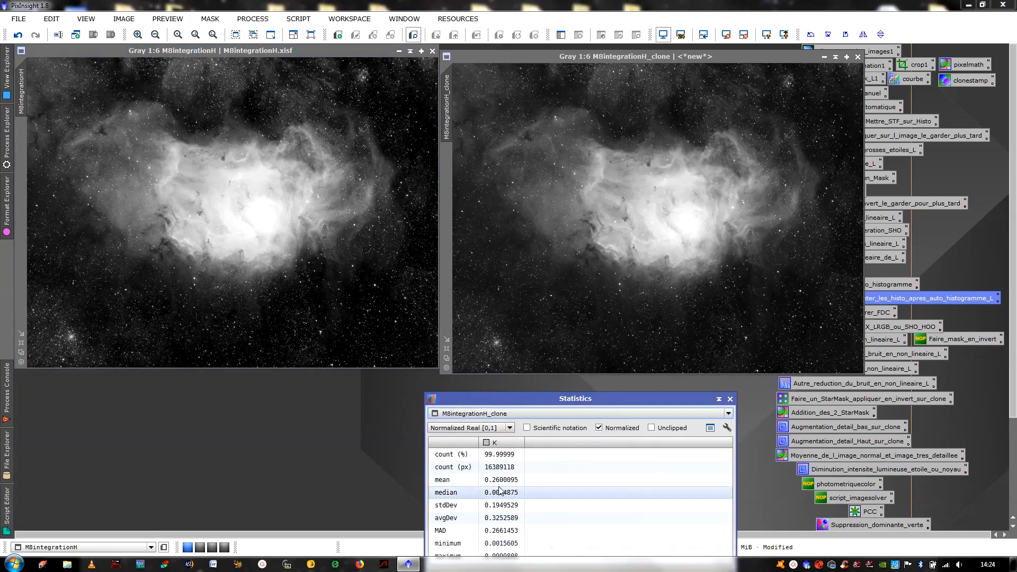
{"action": "left_click", "coordinate": [534, 415]}
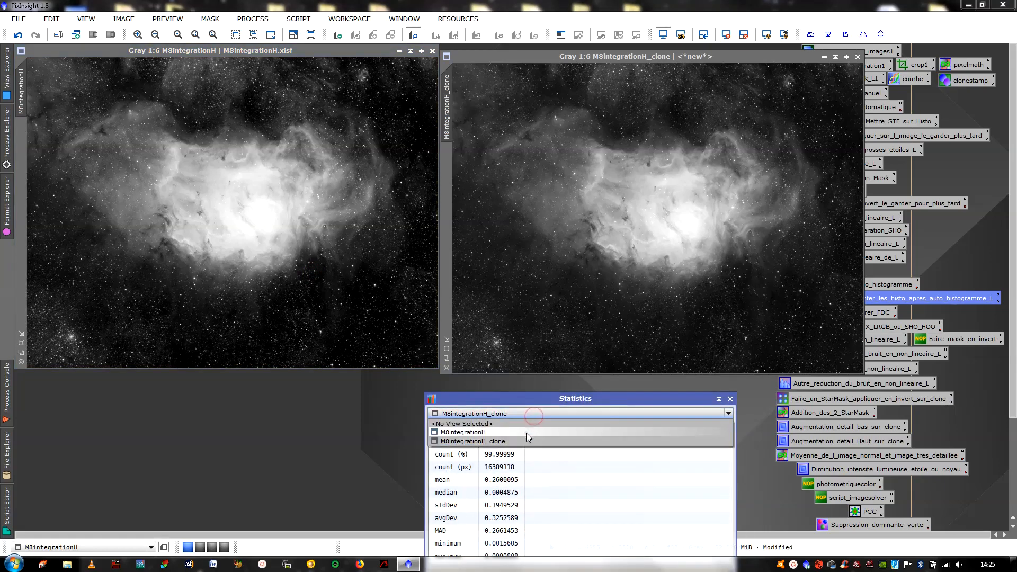
{"action": "left_click", "coordinate": [526, 433]}
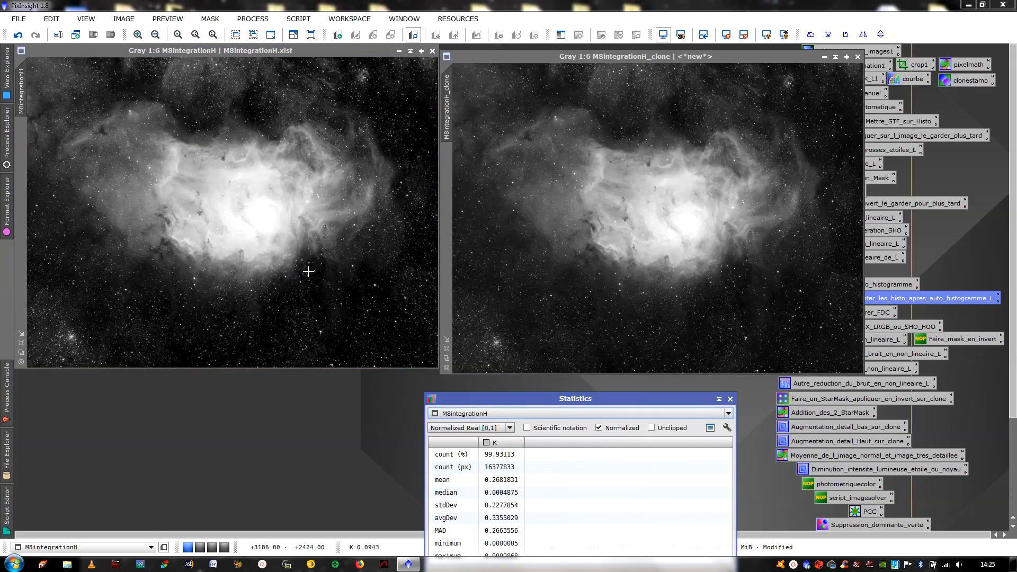
{"action": "left_click", "coordinate": [622, 261]}
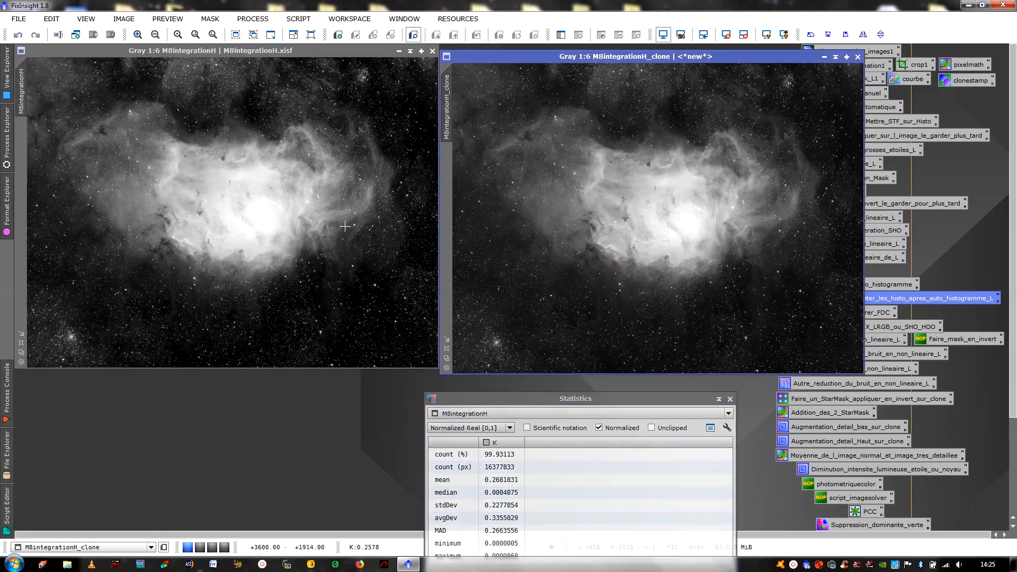
{"action": "left_click_drag", "start_coordinate": [601, 61], "coordinate": [605, 55]}
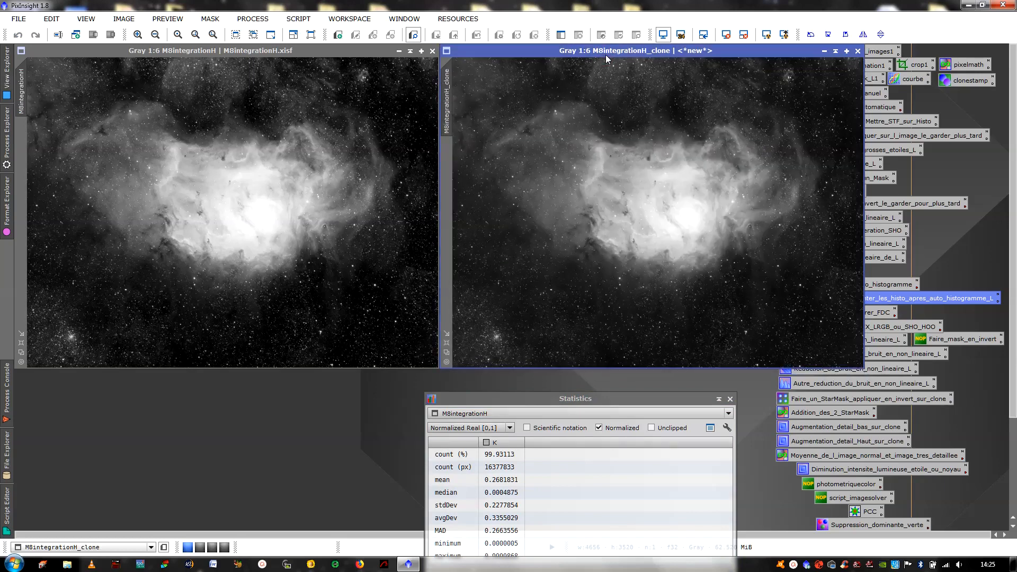
- Close the M8integrationH clone and move the Statistics window up beside the original image
{"action": "left_click", "coordinate": [857, 52]}
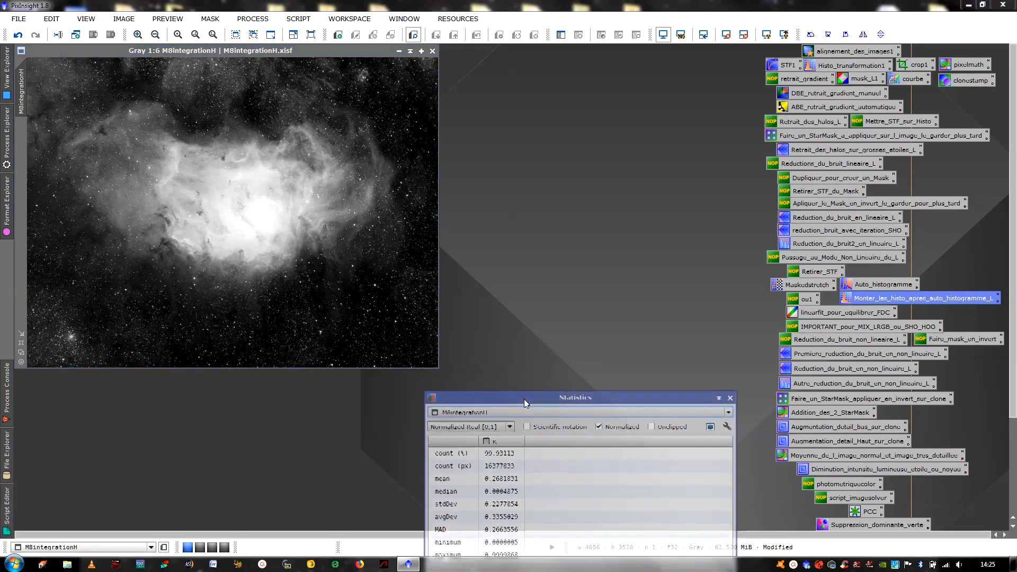
{"action": "left_click_drag", "start_coordinate": [523, 399], "coordinate": [519, 210]}
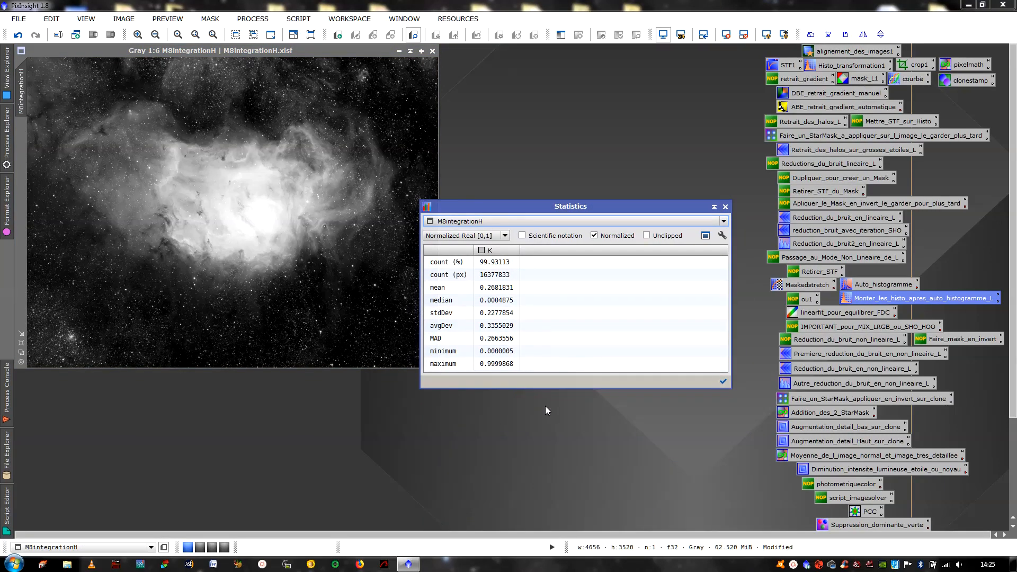